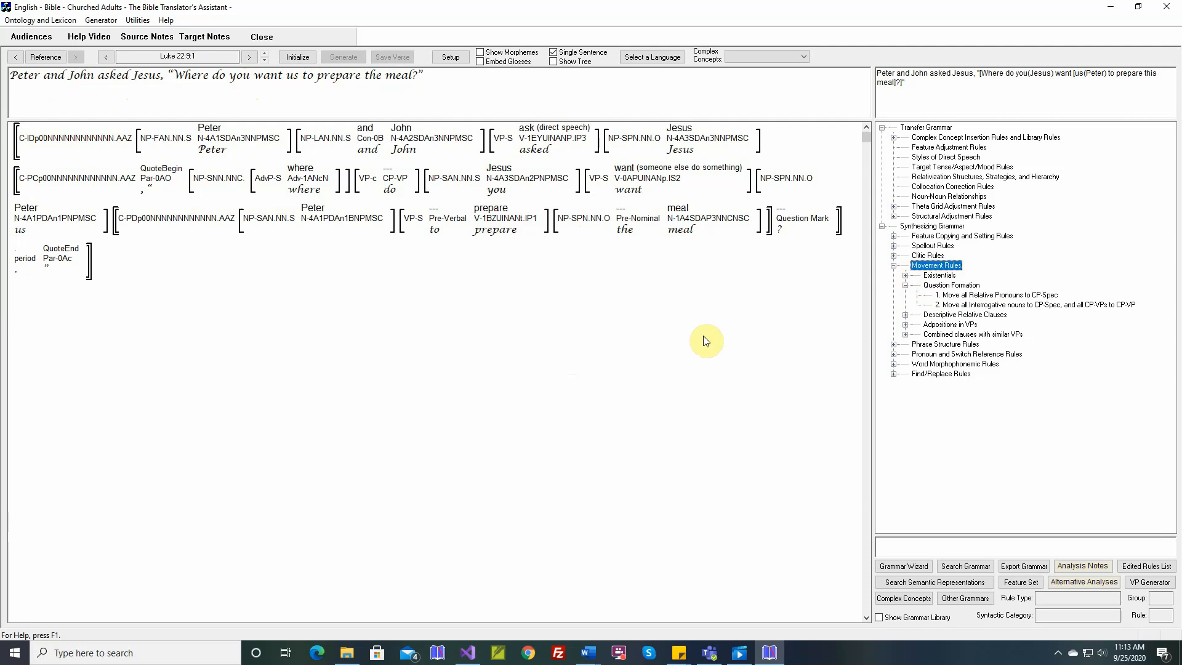
- Turn off the Question Formation movement rule "Move all Interrogative nouns to CP-Spec, and all CP-VPs to CP-VP"
{"action": "double_click", "coordinate": [961, 304]}
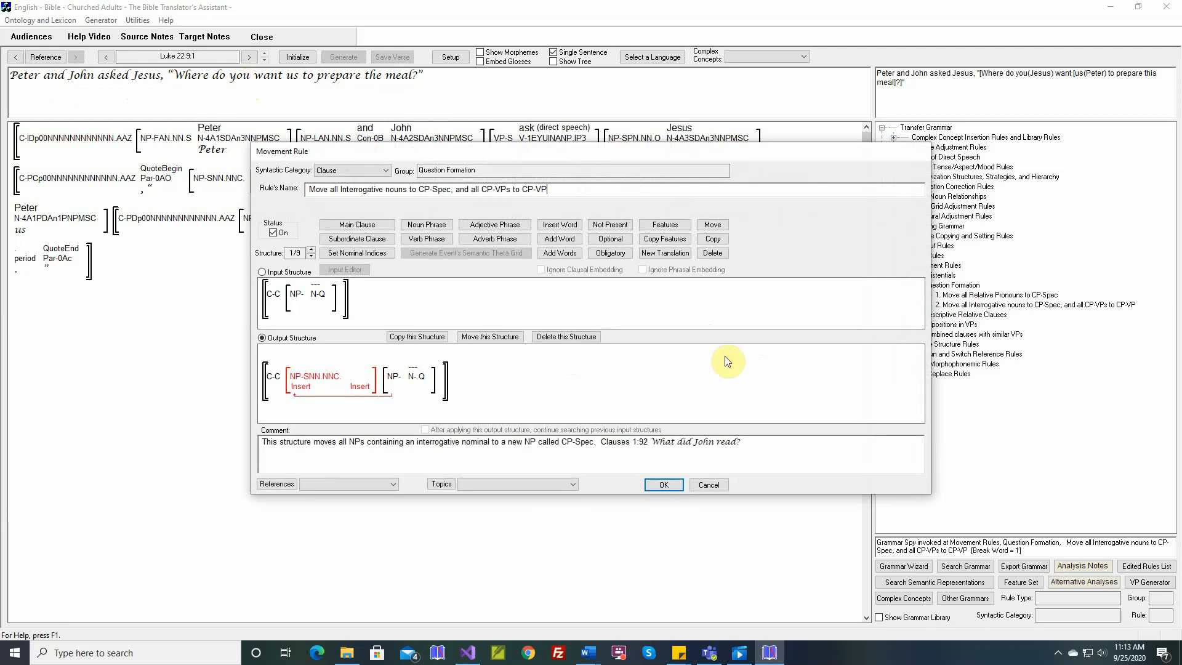
{"action": "mouse_move", "coordinate": [415, 382]}
{"action": "left_click_drag", "start_coordinate": [870, 152], "coordinate": [809, 148]}
{"action": "left_click", "coordinate": [936, 265]}
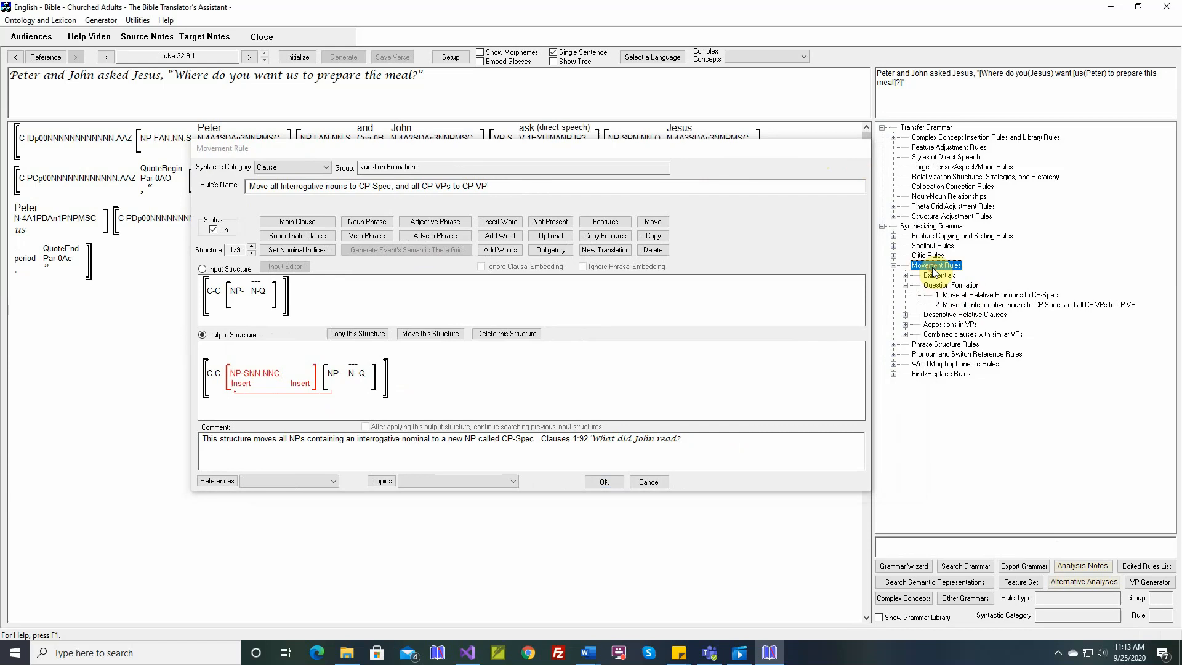
{"action": "left_click", "coordinate": [933, 216]}
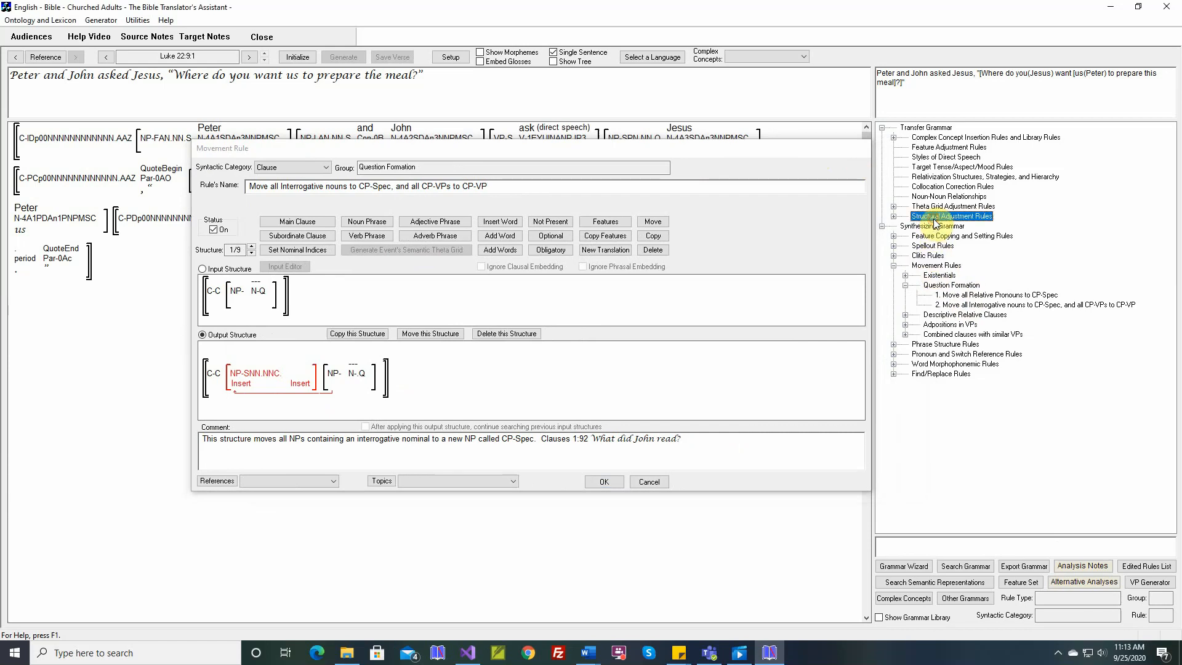
{"action": "left_click", "coordinate": [935, 266]}
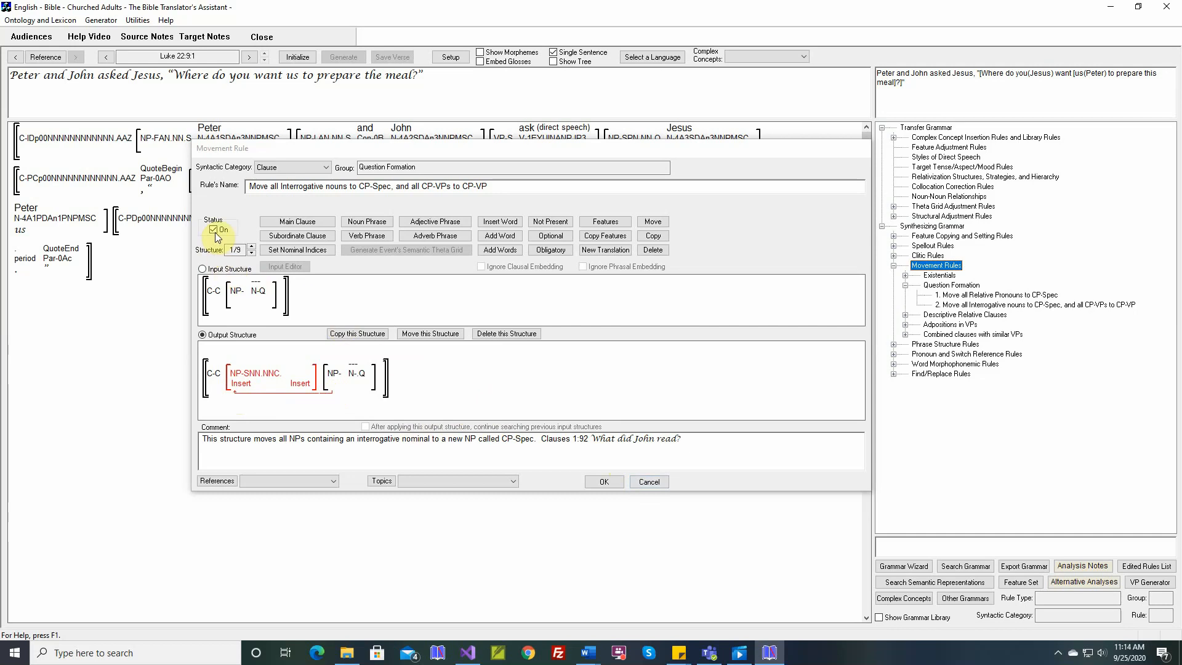
{"action": "left_click", "coordinate": [610, 482]}
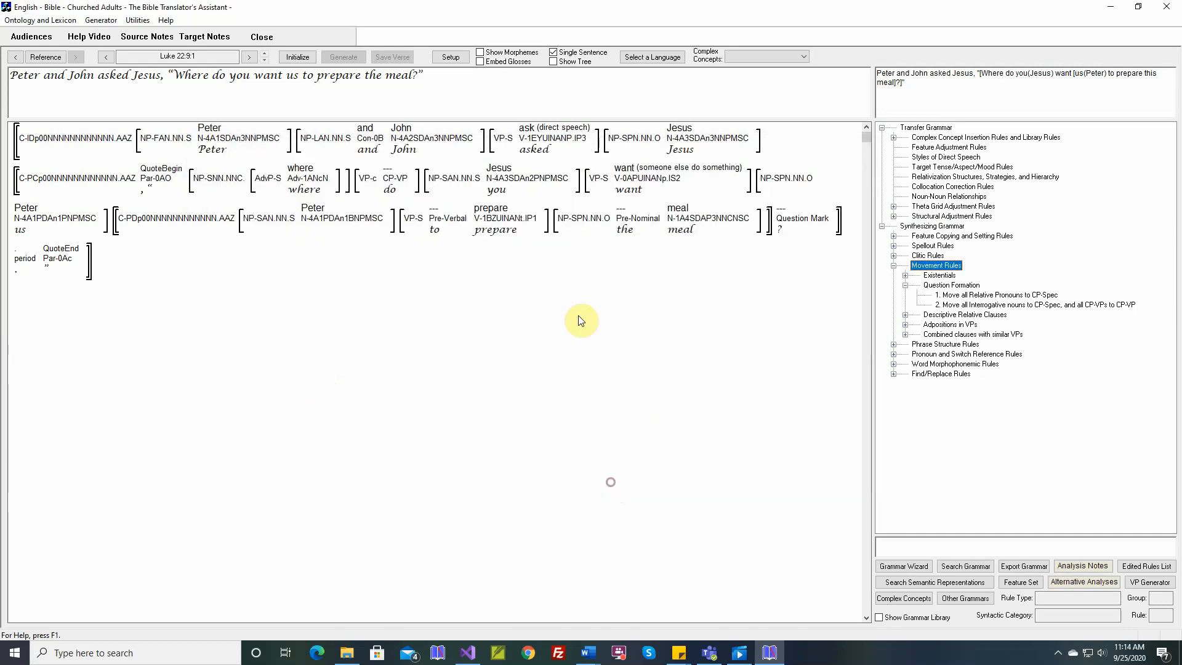
- Initialize and regenerate the text for Luke 22:9.1, and inspect the rule trace of the generated word "where"
{"action": "left_click", "coordinate": [298, 56]}
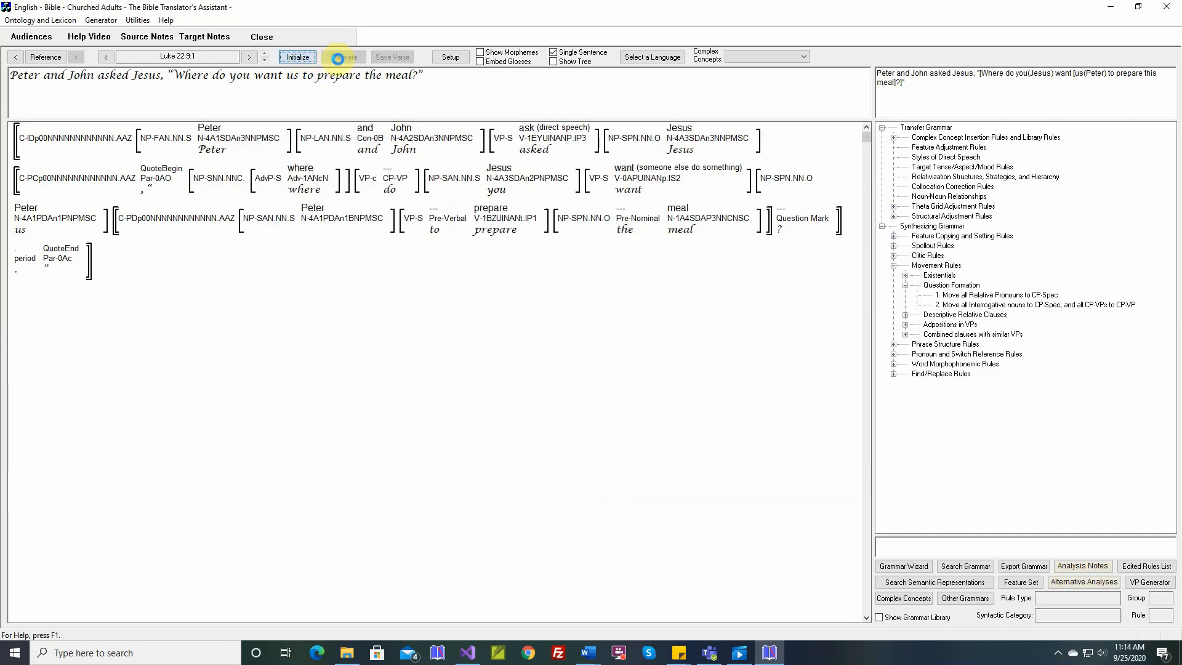
{"action": "left_click", "coordinate": [343, 56]}
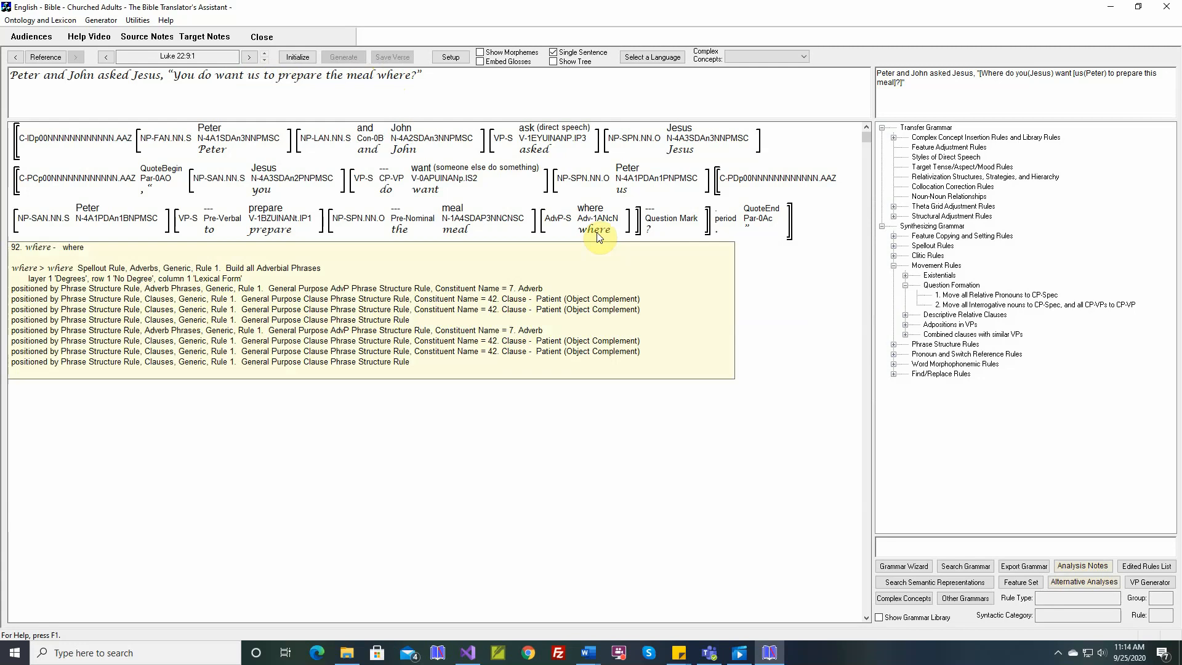
{"action": "mouse_move", "coordinate": [595, 220]}
{"action": "mouse_move", "coordinate": [392, 192]}
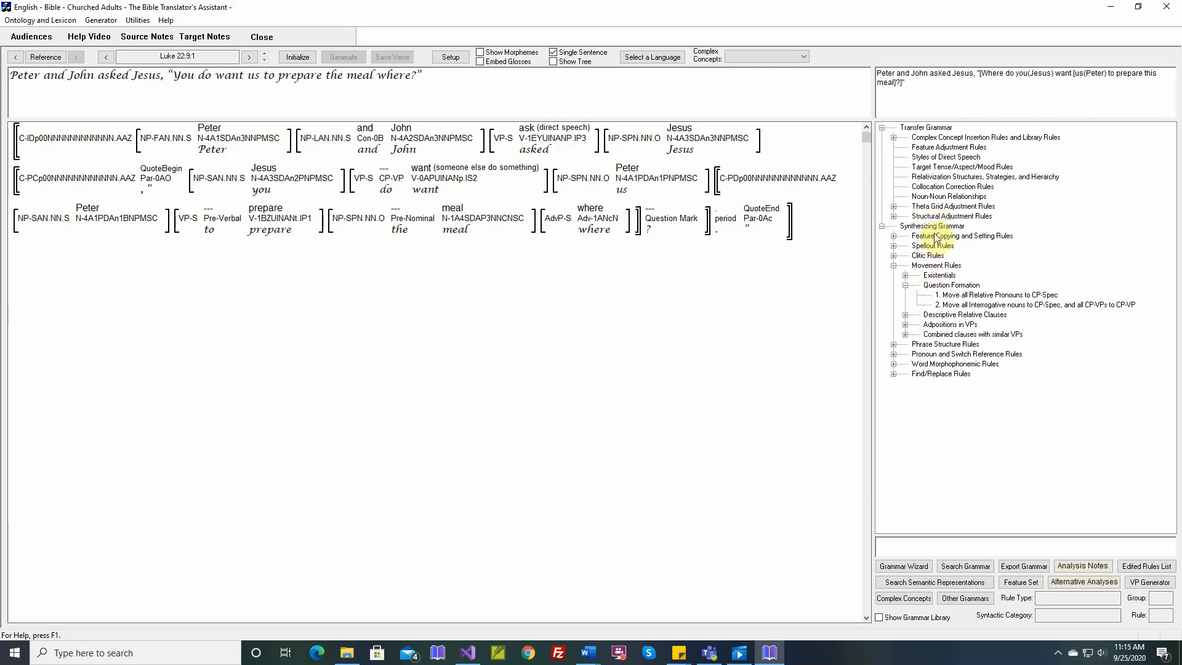
- Create a new rule group under Movement Rules named Qeustions
{"action": "right_click", "coordinate": [931, 266]}
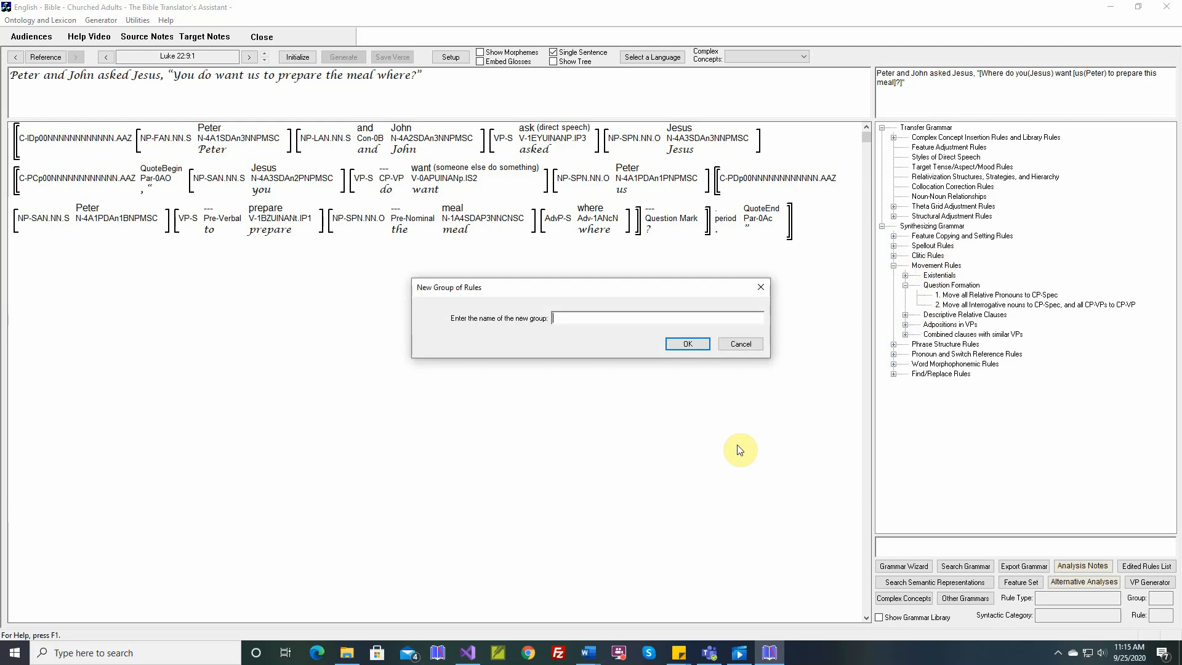
{"action": "type", "text": "Qeustions"}
{"action": "key", "text": "Return"}
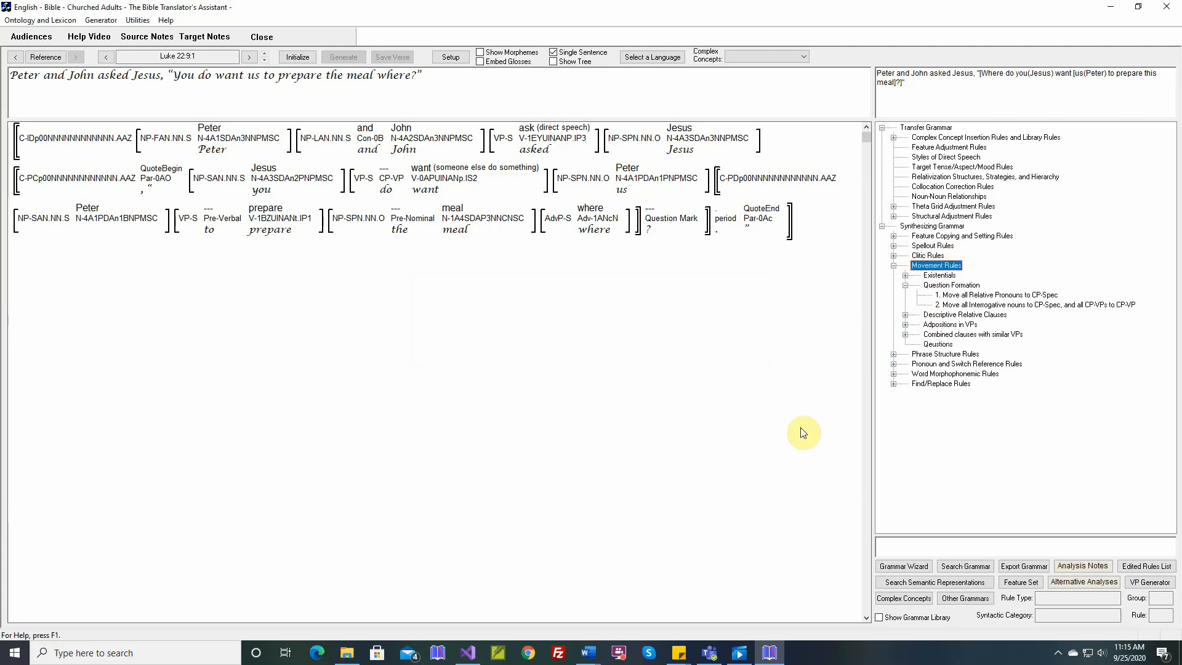
- Correct the spelling of the new movement rule group's name to Questions
{"action": "double_click", "coordinate": [940, 347]}
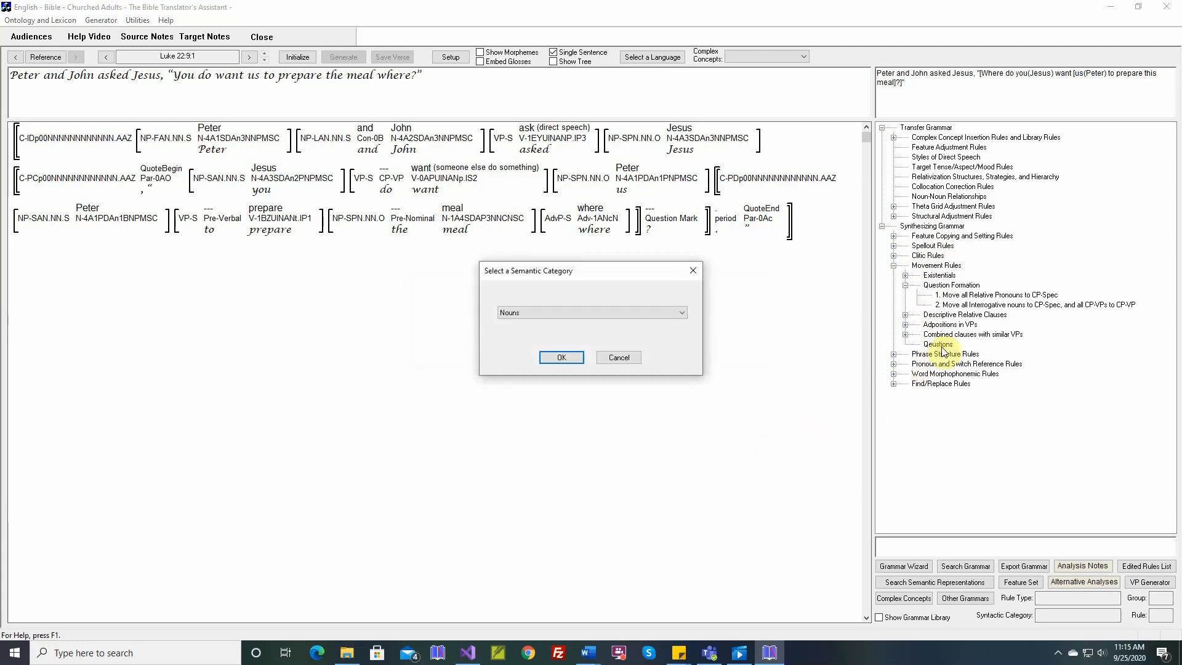
{"action": "key", "text": "Return"}
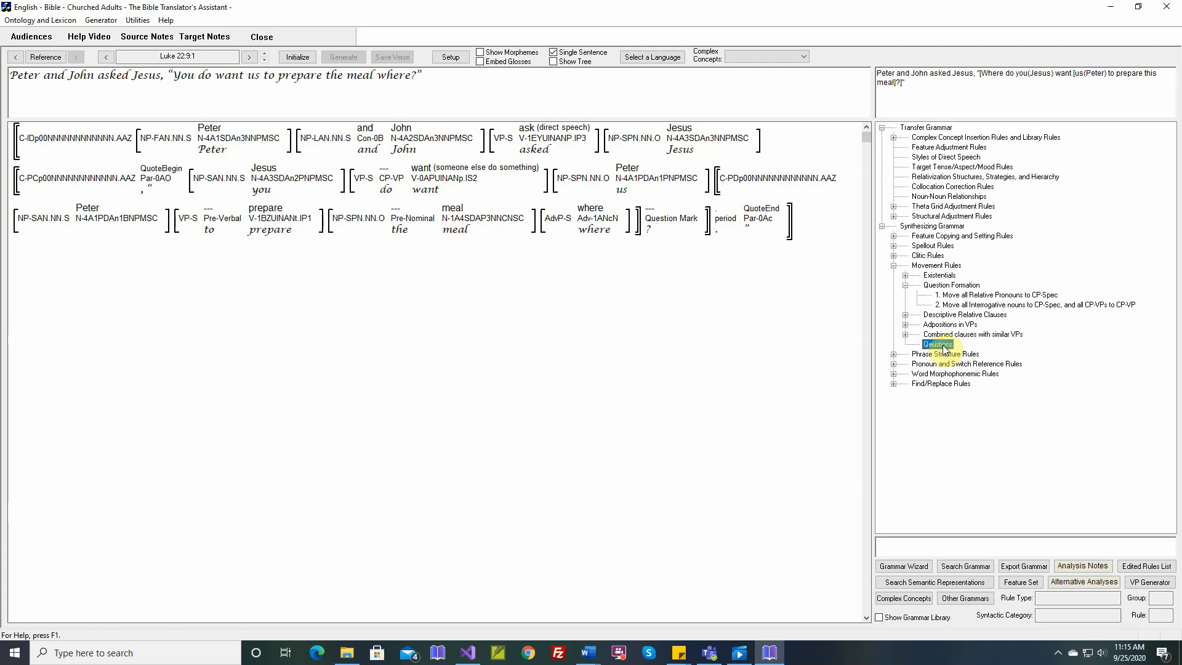
{"action": "left_click", "coordinate": [940, 344]}
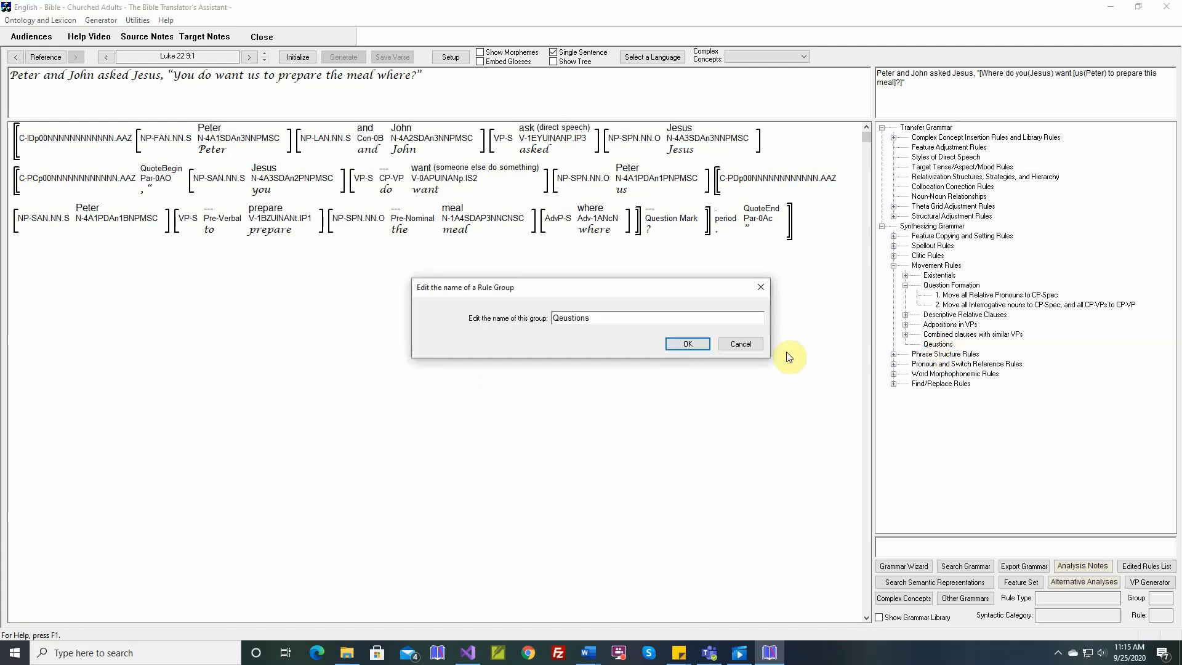
{"action": "left_click", "coordinate": [561, 317]}
{"action": "type", "text": "e"}
{"action": "left_click", "coordinate": [674, 343]}
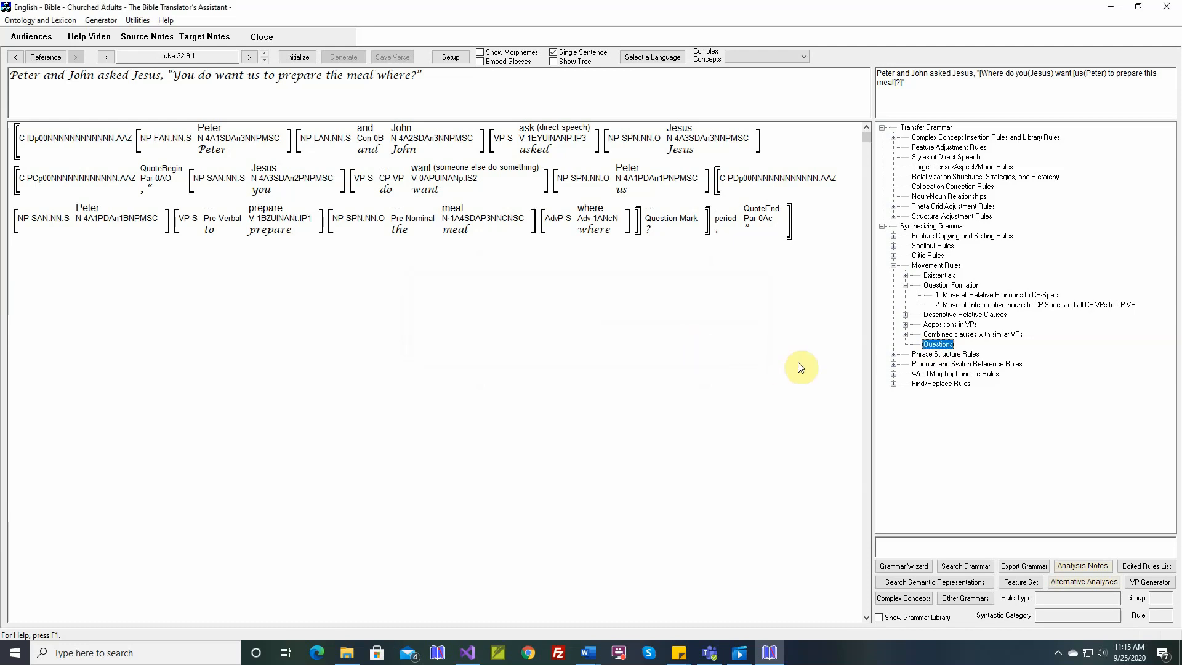
- Create a movement rule in the Questions group for the semantic category Adverbs and name it Question Formation
{"action": "left_click", "coordinate": [938, 346]}
{"action": "double_click", "coordinate": [937, 347]}
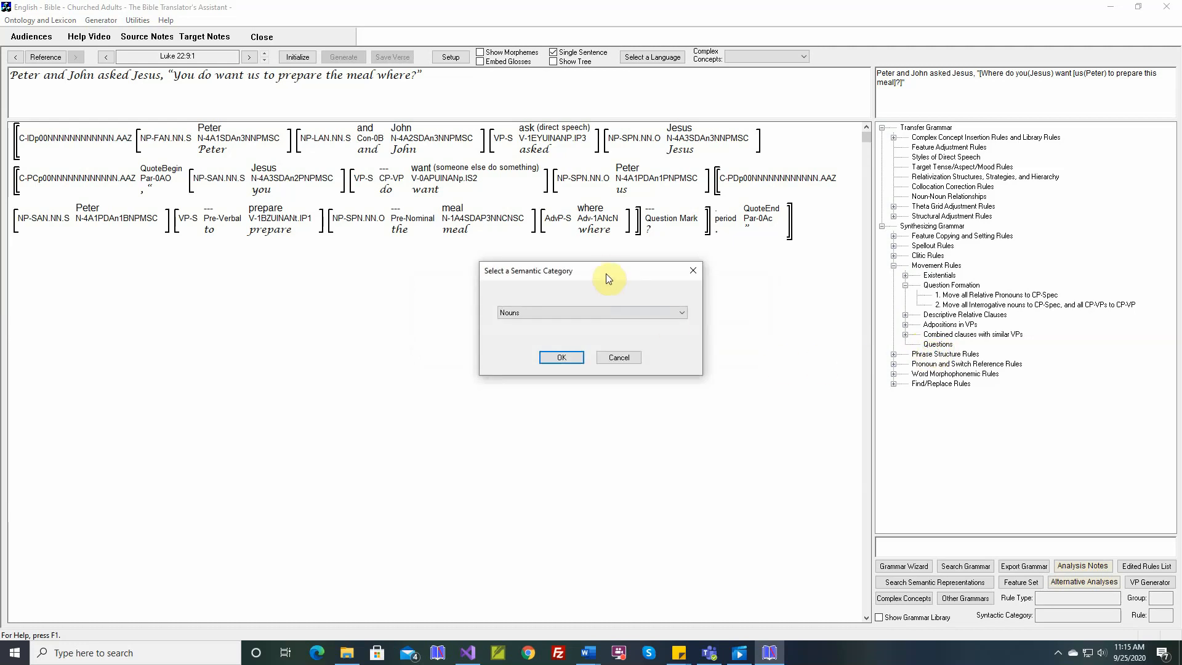
{"action": "left_click_drag", "start_coordinate": [606, 271], "coordinate": [606, 318]}
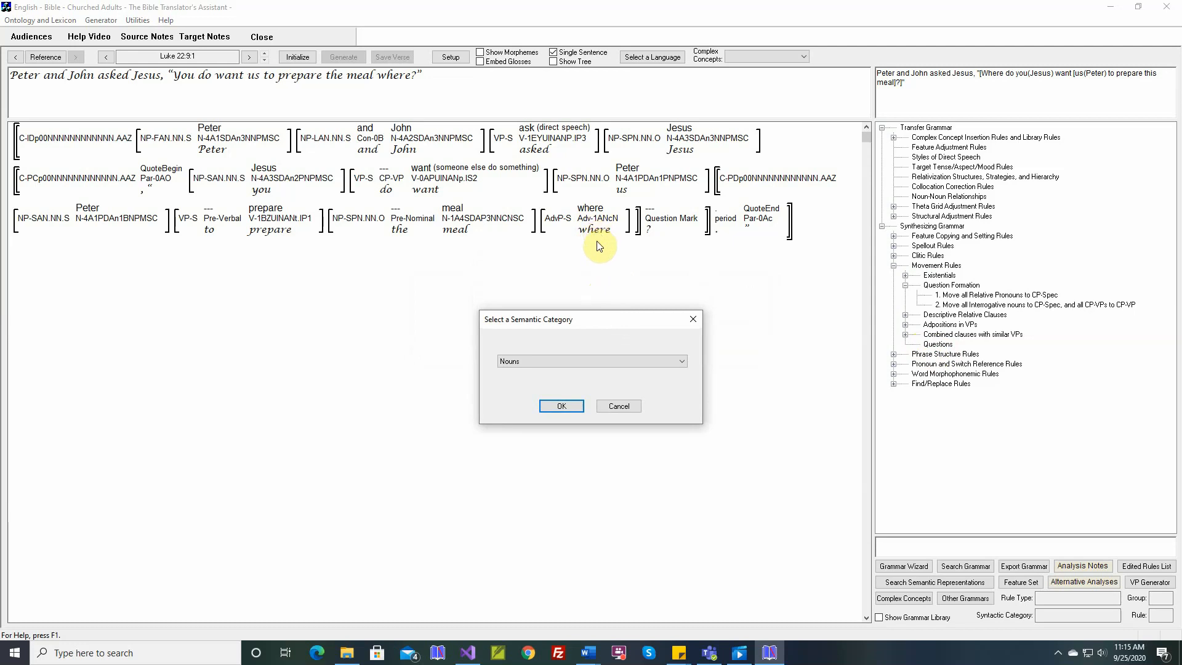
{"action": "left_click", "coordinate": [573, 362]}
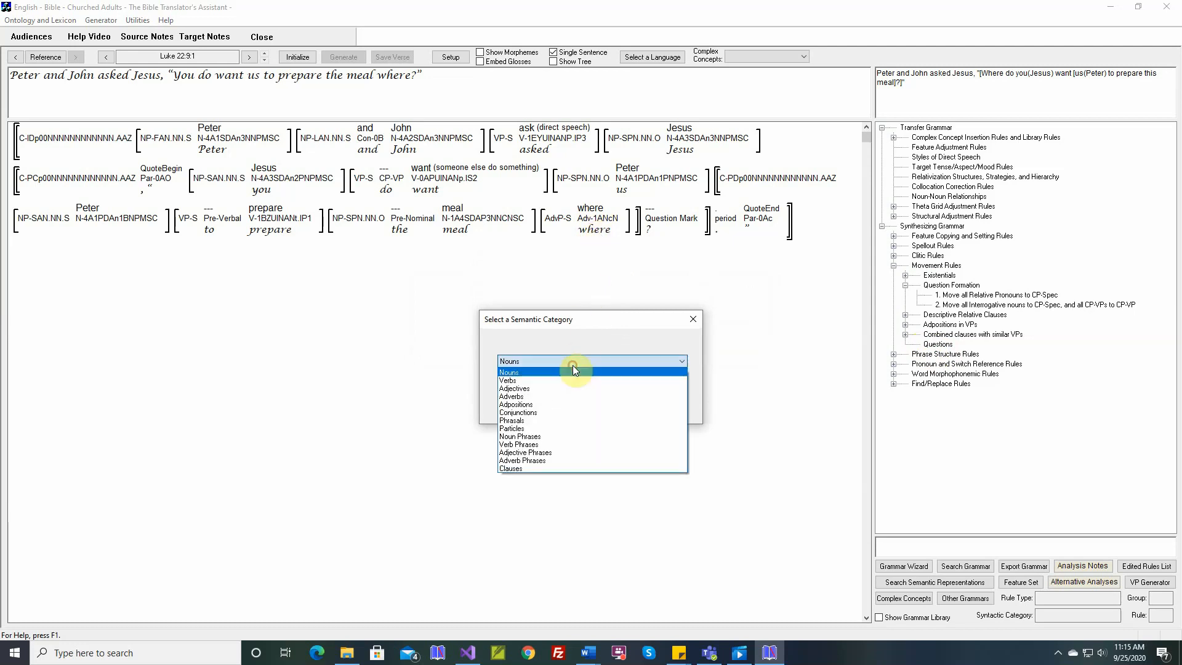
{"action": "left_click", "coordinate": [557, 397]}
{"action": "left_click", "coordinate": [560, 406]}
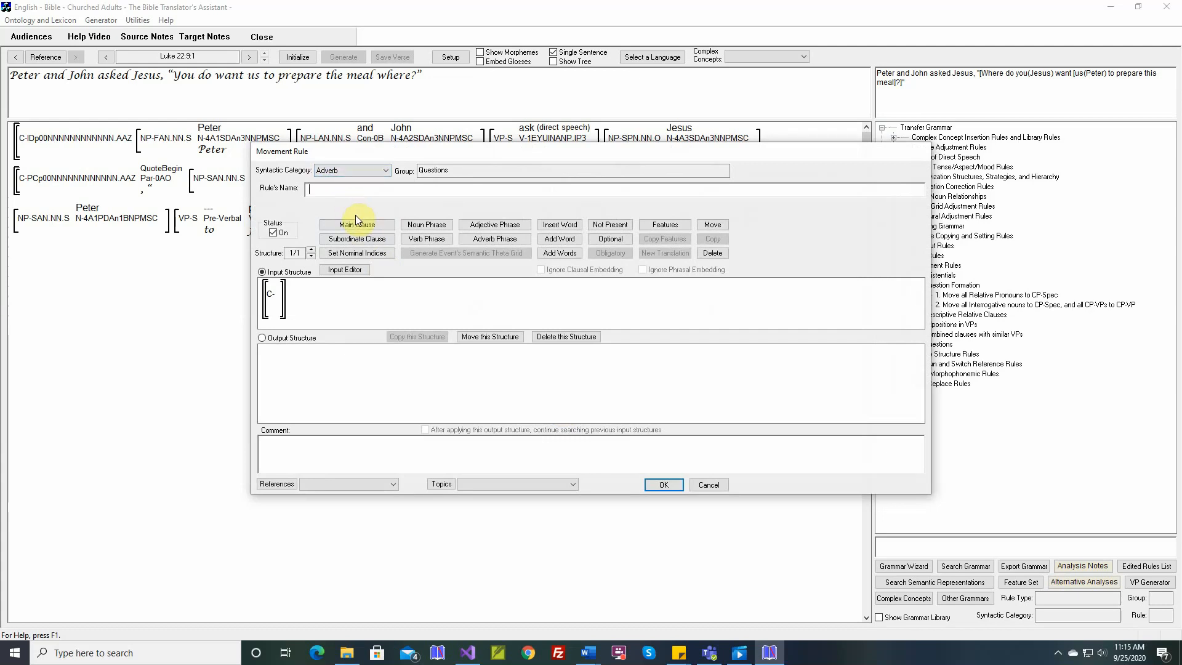
{"action": "type", "text": "Qeus"}
{"action": "type", "text": "estion Formation"}
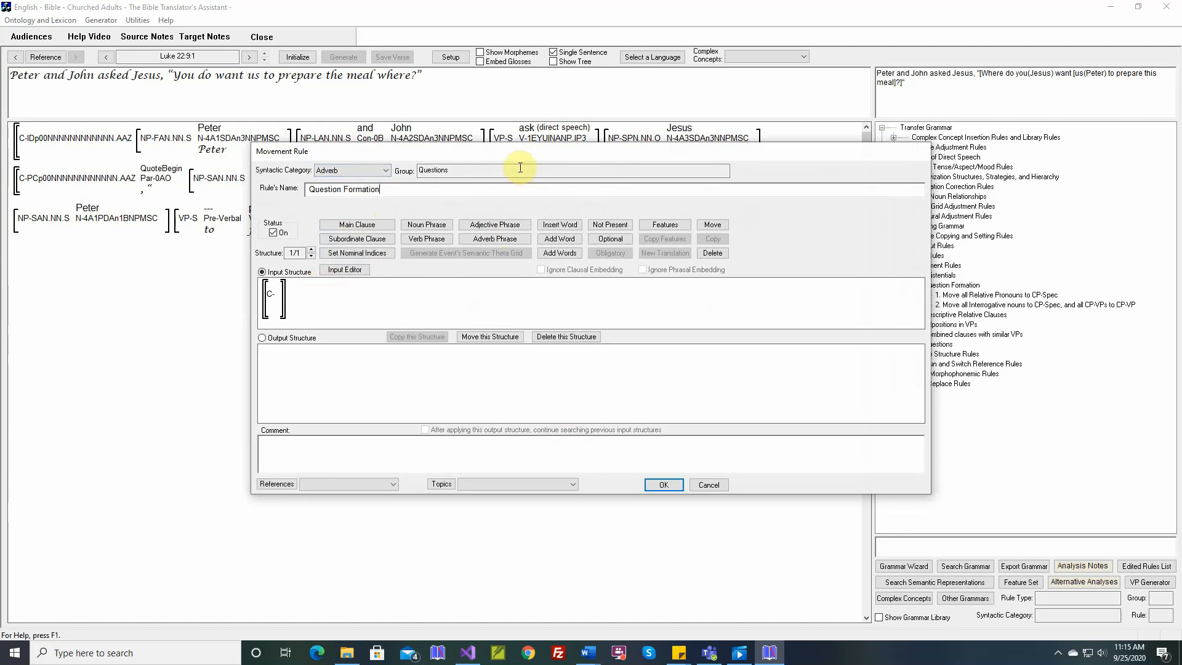
- Add a subordinate clause inside the input structure's main clause and place an adverb phrase within that subordinate clause
{"action": "left_click_drag", "start_coordinate": [524, 153], "coordinate": [522, 252]}
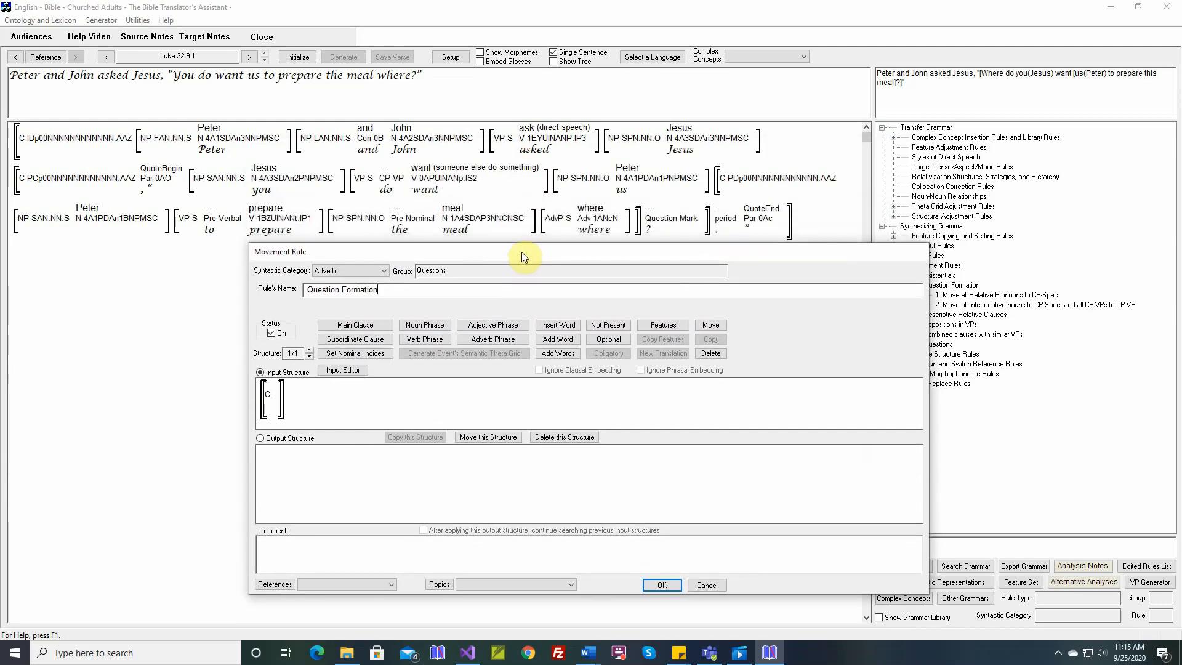
{"action": "mouse_move", "coordinate": [597, 230]}
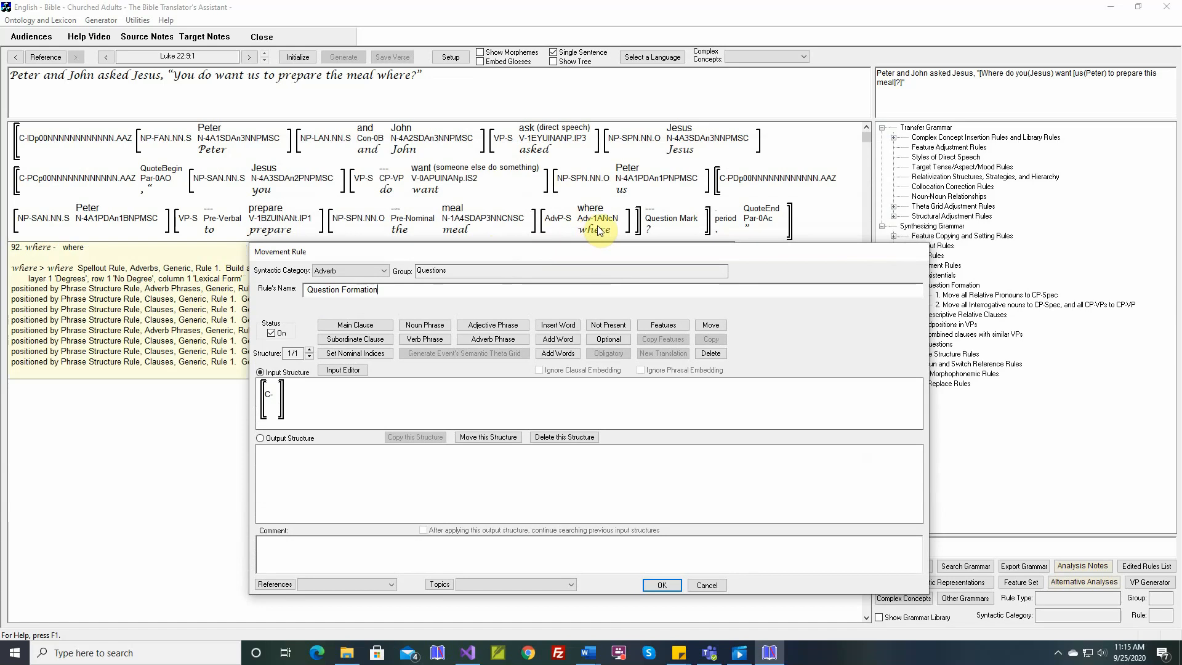
{"action": "mouse_move", "coordinate": [733, 185]}
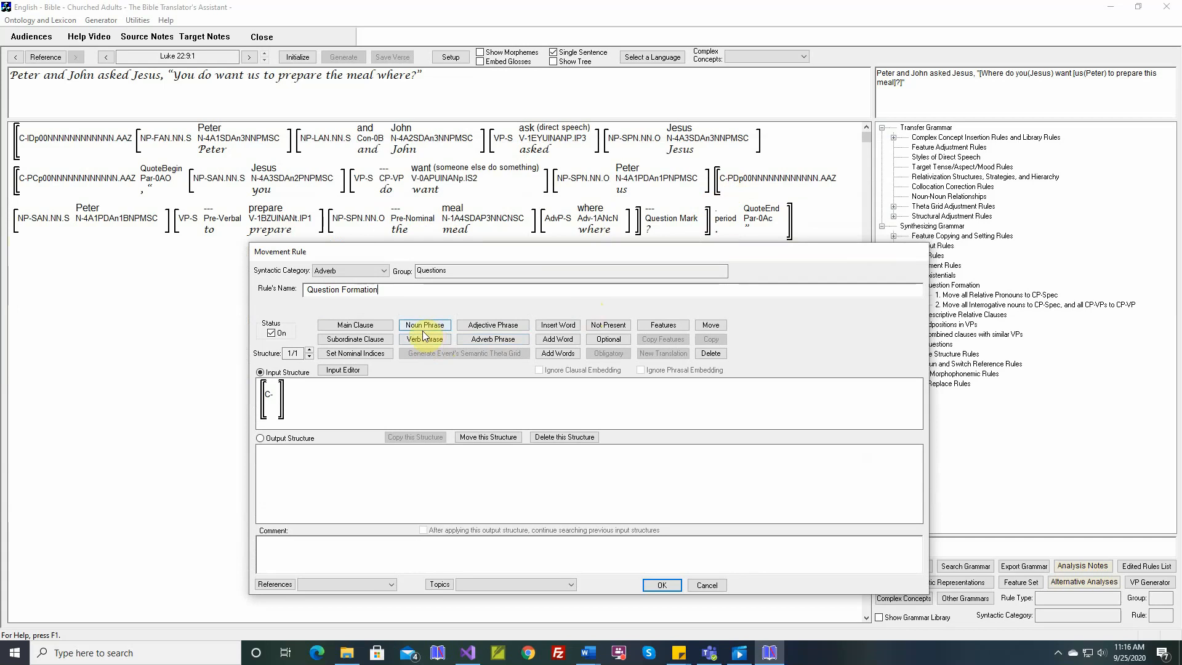
{"action": "left_click", "coordinate": [364, 340]}
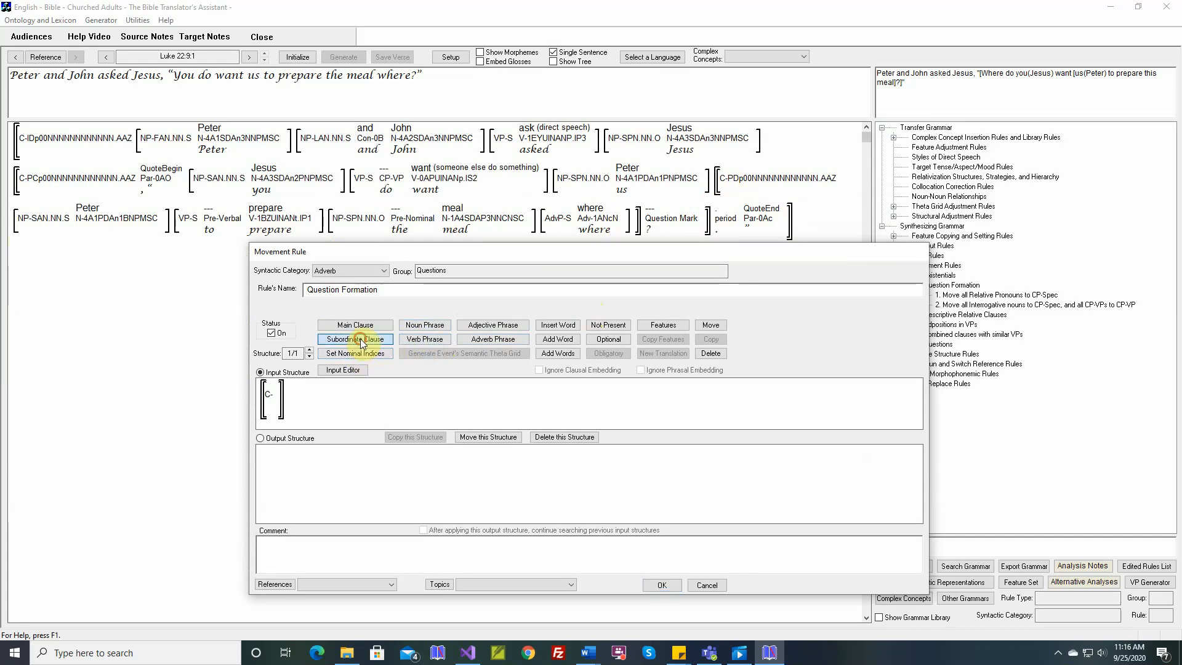
{"action": "left_click", "coordinate": [283, 401]}
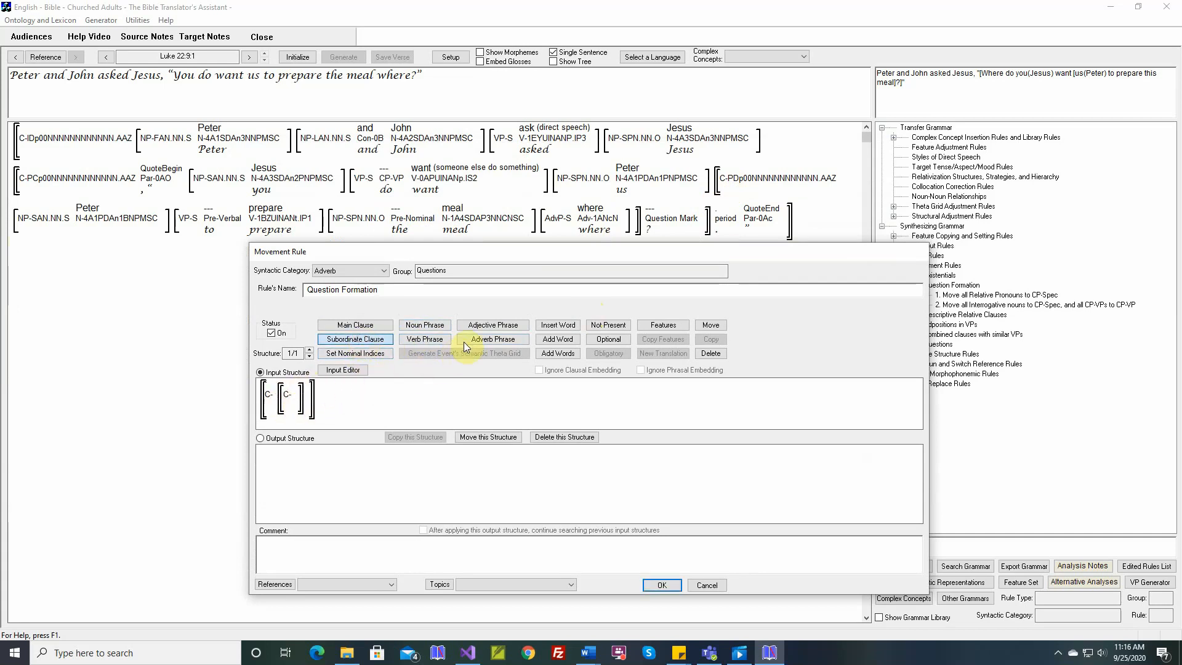
{"action": "left_click", "coordinate": [486, 339]}
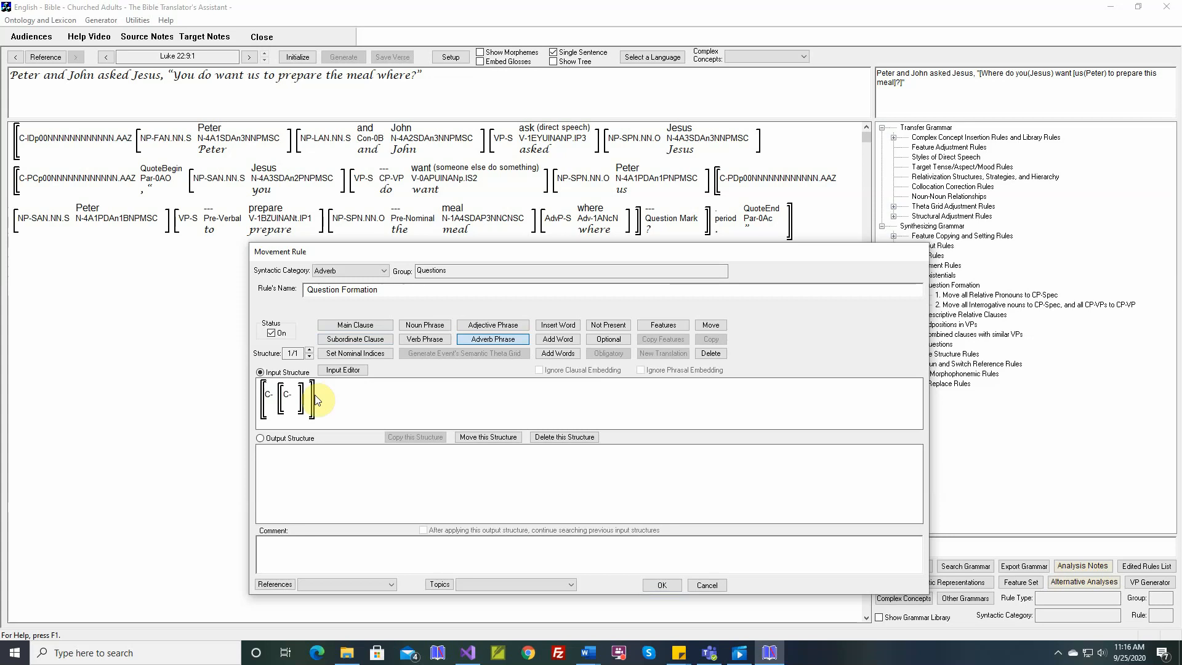
{"action": "left_click", "coordinate": [294, 398]}
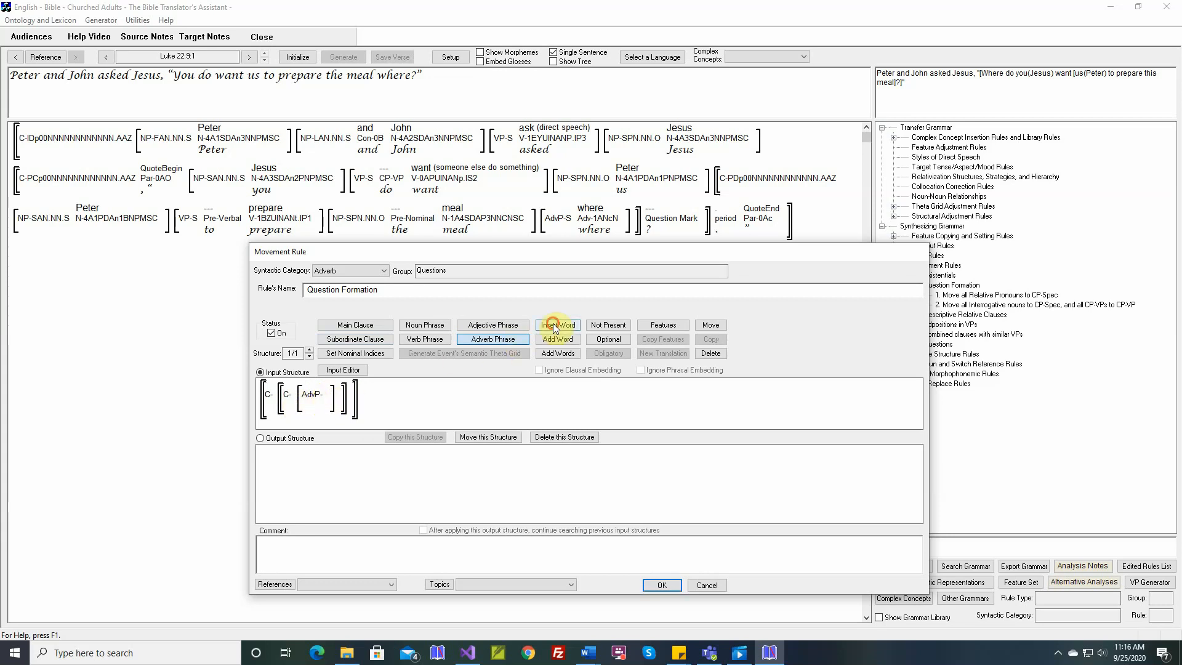
- Insert a word of the syntactic category Adverbs, without naming a specific word, into the input structure's adverb phrase
{"action": "left_click", "coordinate": [554, 327]}
{"action": "left_click", "coordinate": [331, 403]}
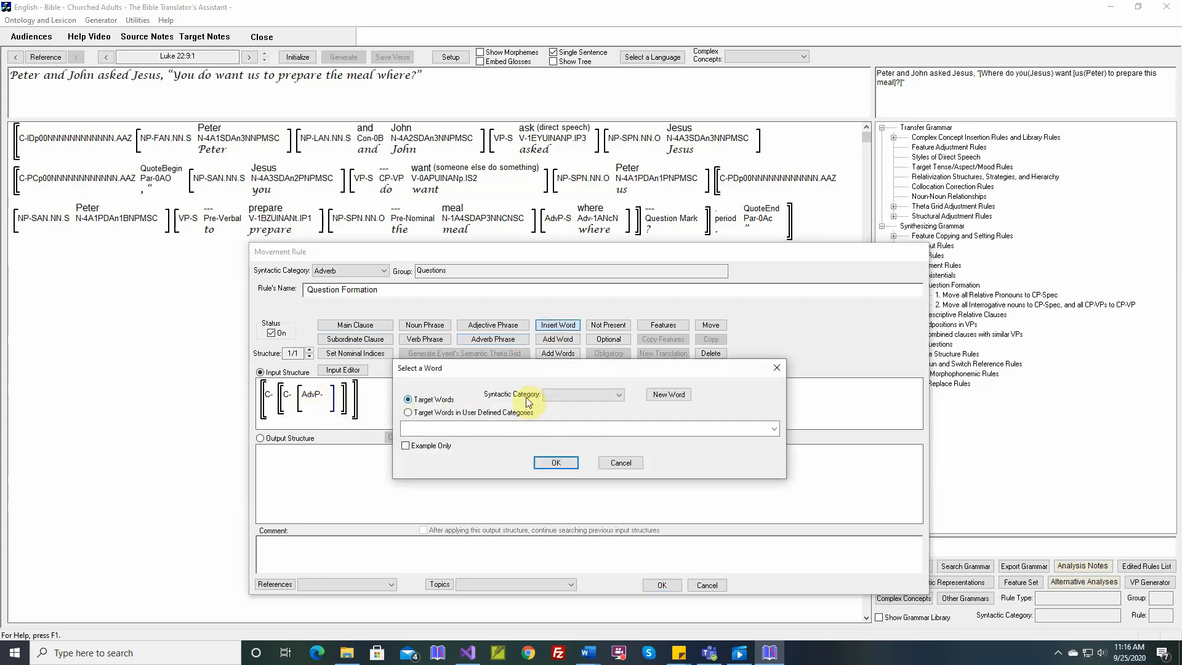
{"action": "left_click", "coordinate": [548, 393]}
{"action": "left_click", "coordinate": [557, 431]}
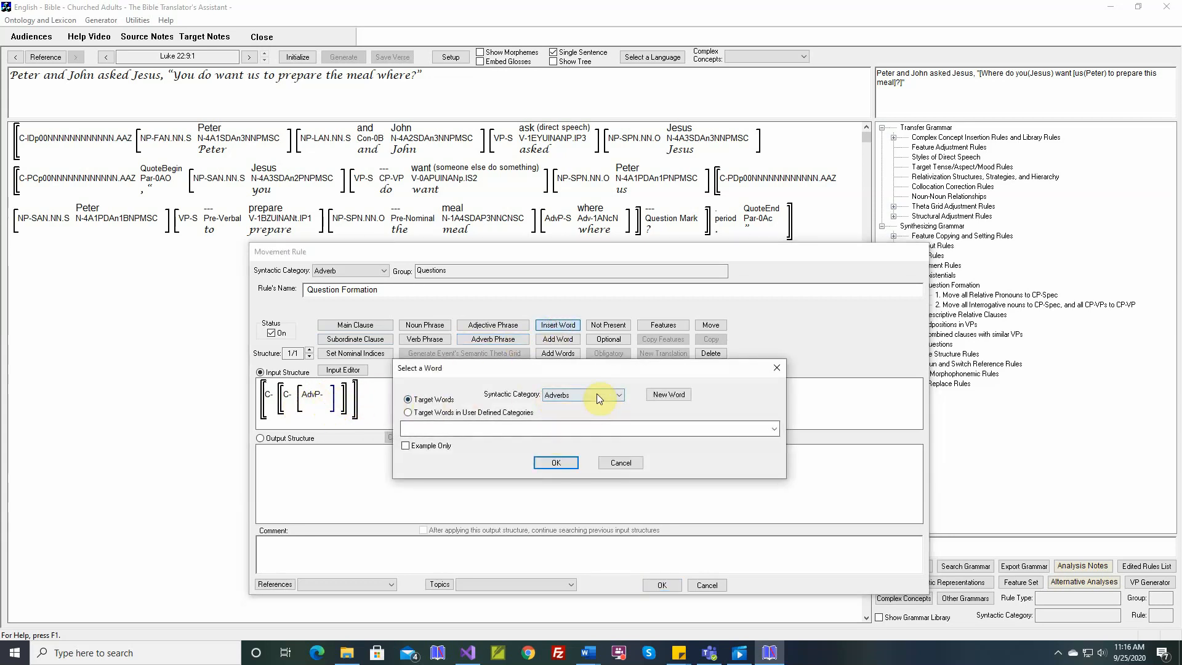
{"action": "left_click", "coordinate": [556, 461]}
- Set the input adverb's Location in Clause feature to CP-Spec
{"action": "left_click", "coordinate": [652, 325]}
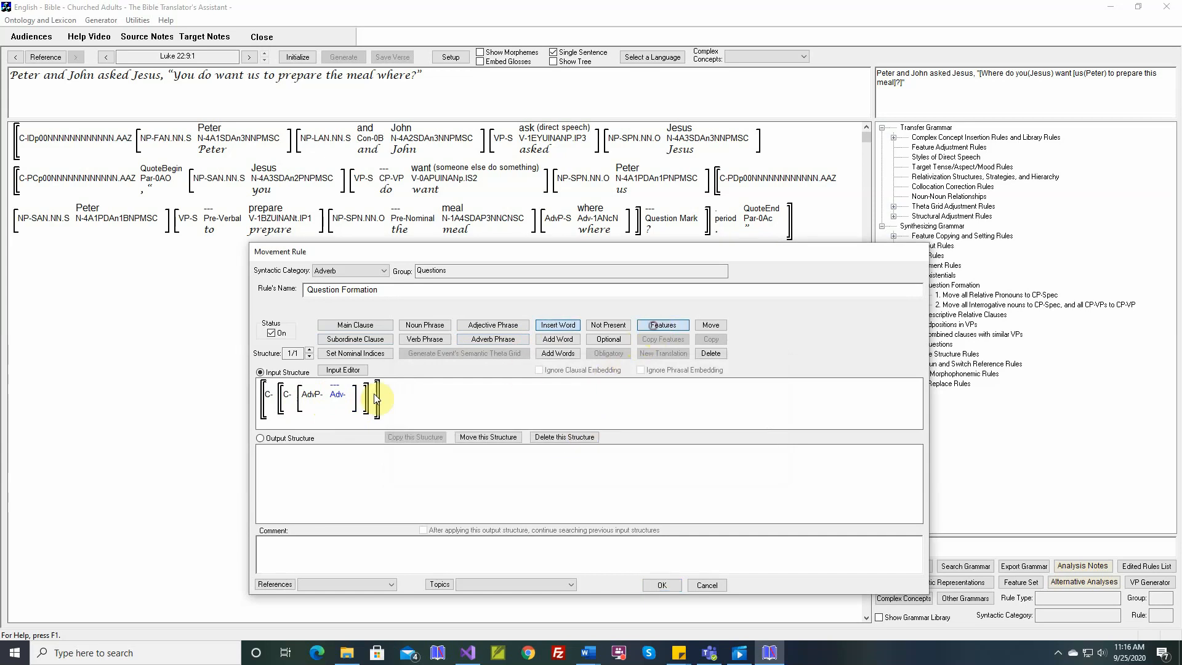
{"action": "left_click", "coordinate": [338, 394]}
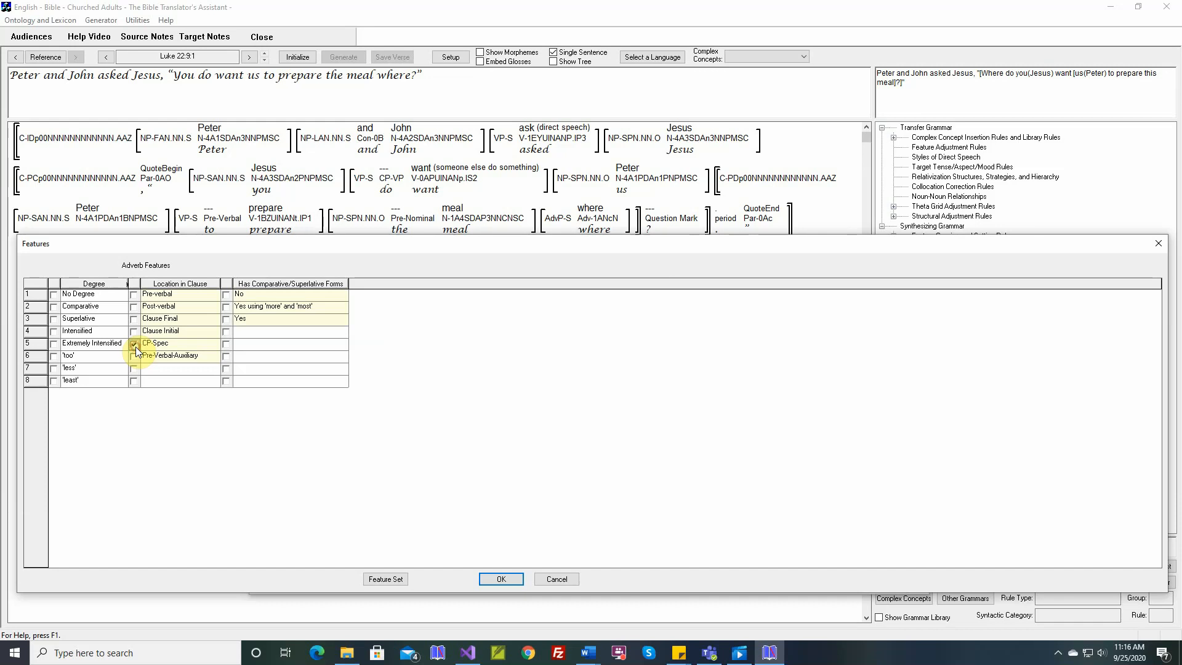
{"action": "left_click", "coordinate": [134, 344]}
{"action": "left_click", "coordinate": [501, 579]}
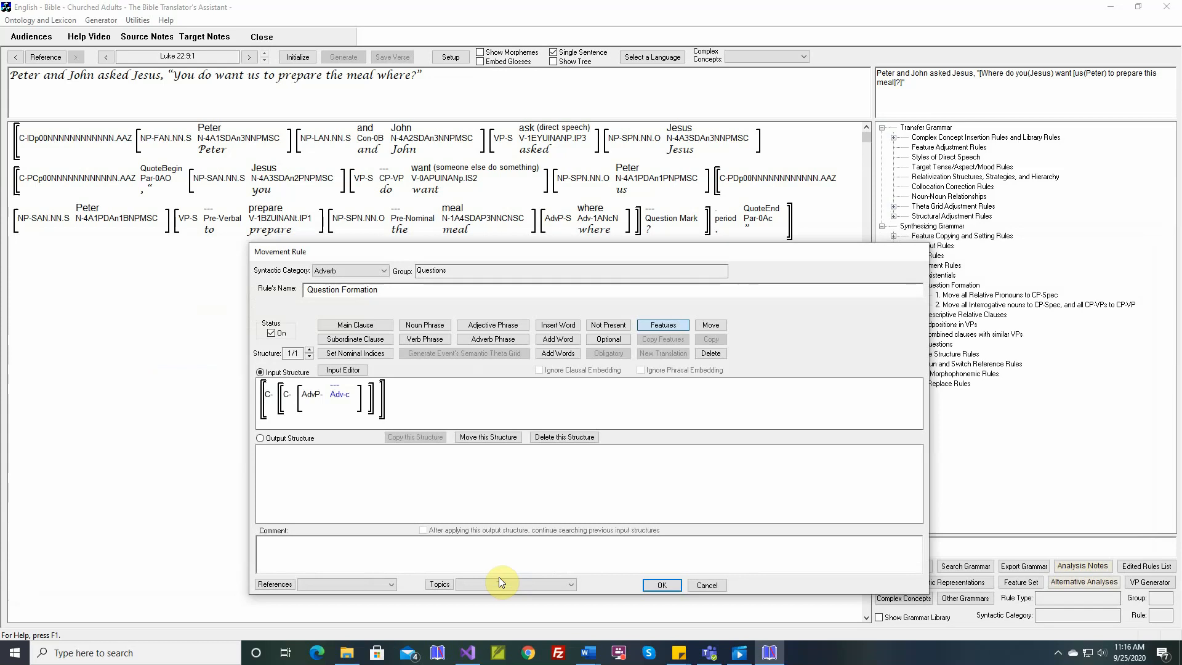
- Add a verb phrase before the subordinate clause in the input structure and set that clause's Type to Patient (Object Complement)
{"action": "left_click", "coordinate": [424, 339]}
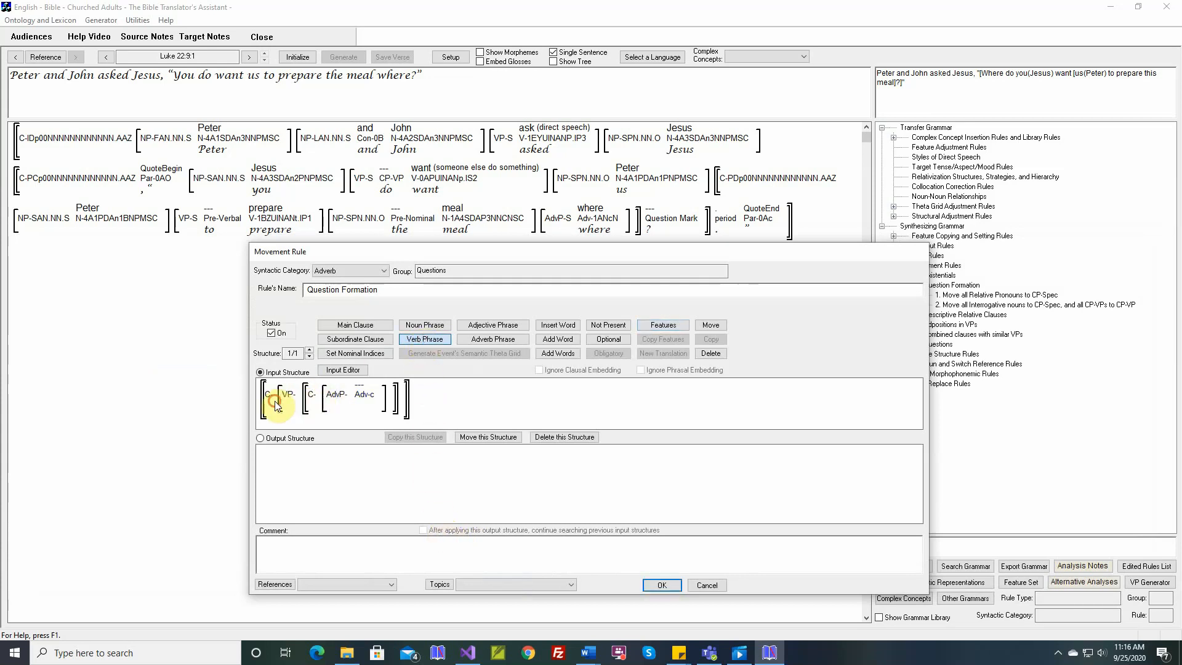
{"action": "left_click", "coordinate": [284, 400]}
{"action": "left_click", "coordinate": [663, 327]}
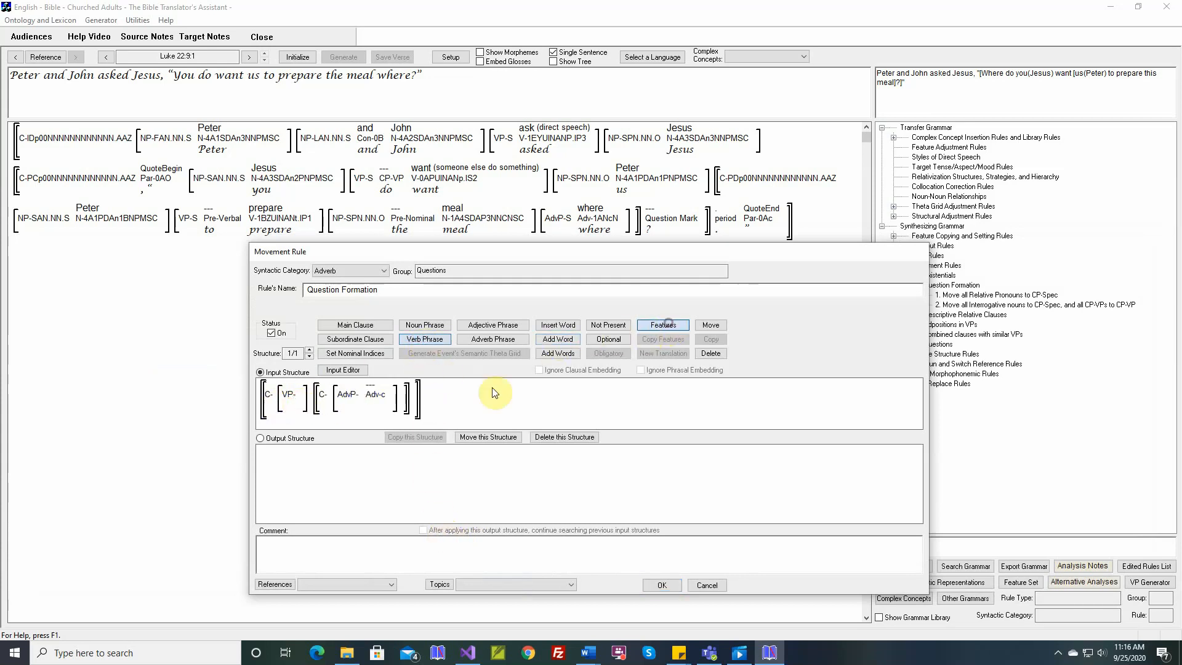
{"action": "left_click", "coordinate": [322, 394]}
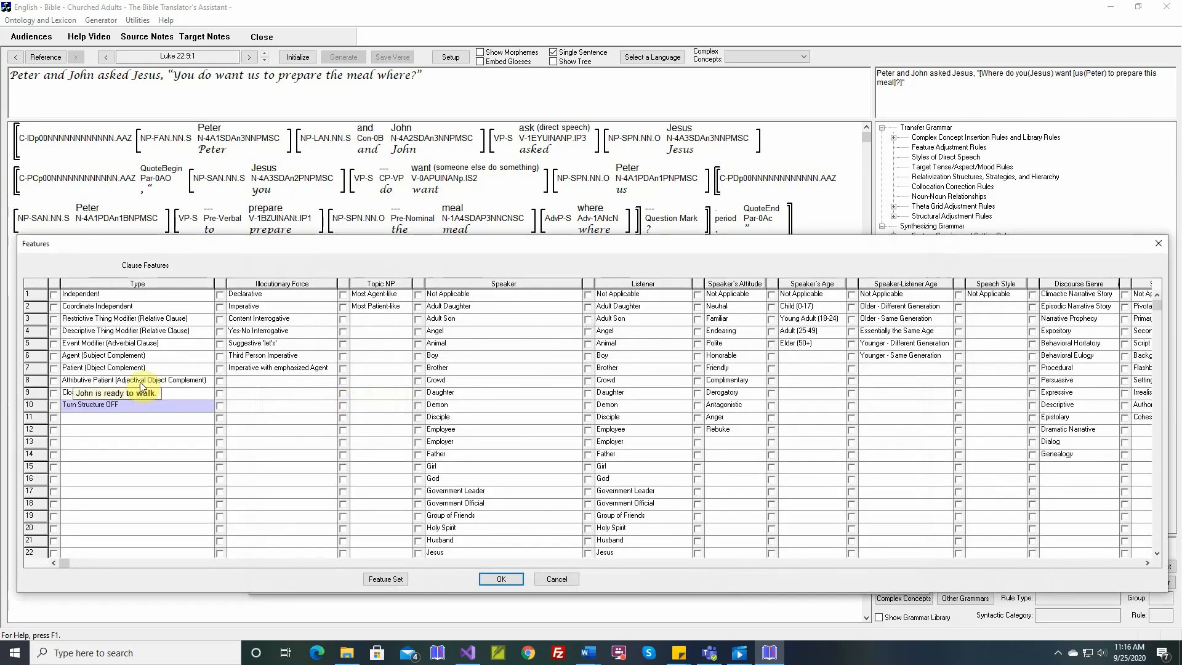
{"action": "left_click", "coordinate": [54, 368]}
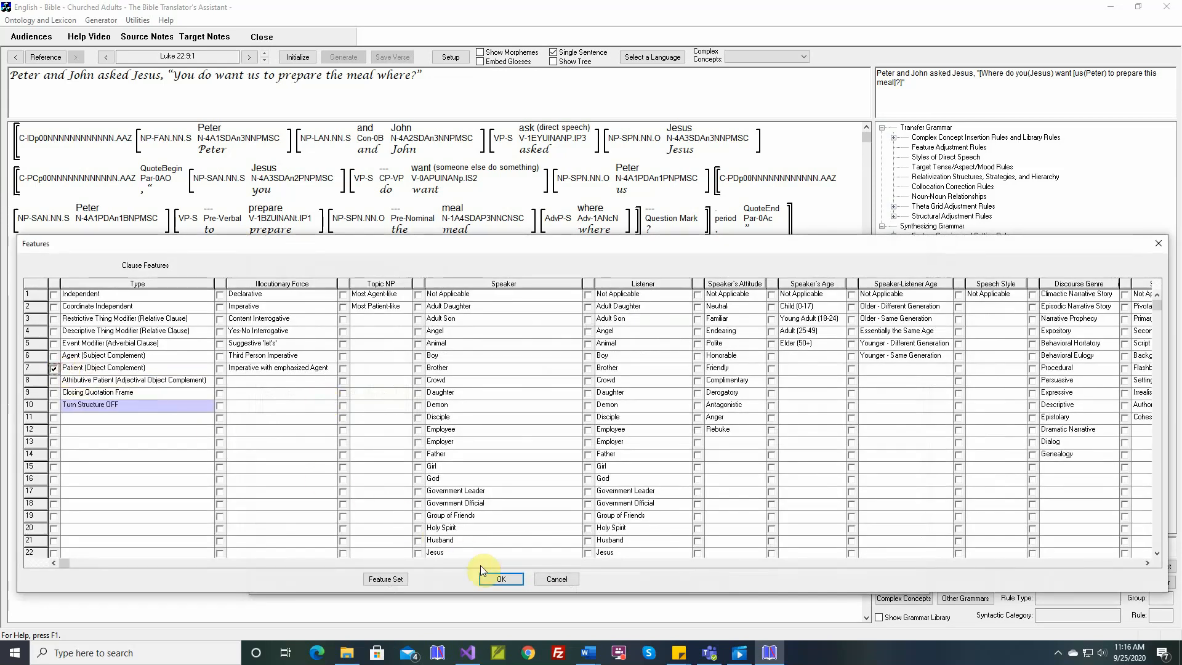
{"action": "left_click", "coordinate": [493, 577]}
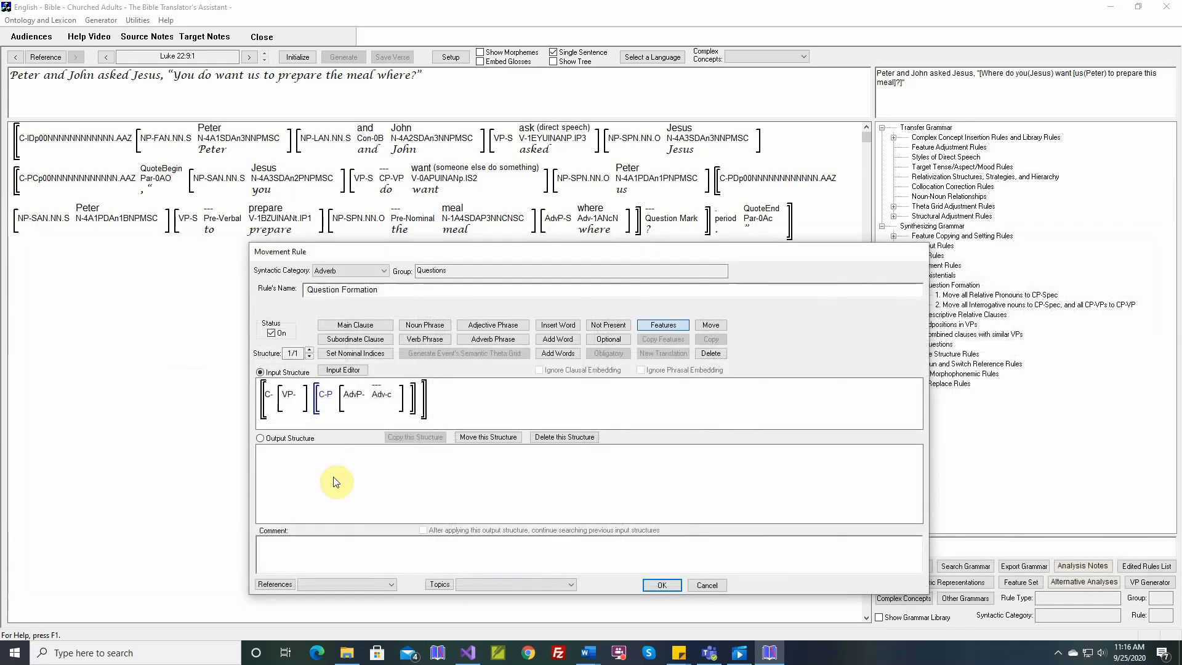
- Insert a word from the user-defined category CP-VP into the input structure's verb phrase
{"action": "left_click", "coordinate": [557, 325]}
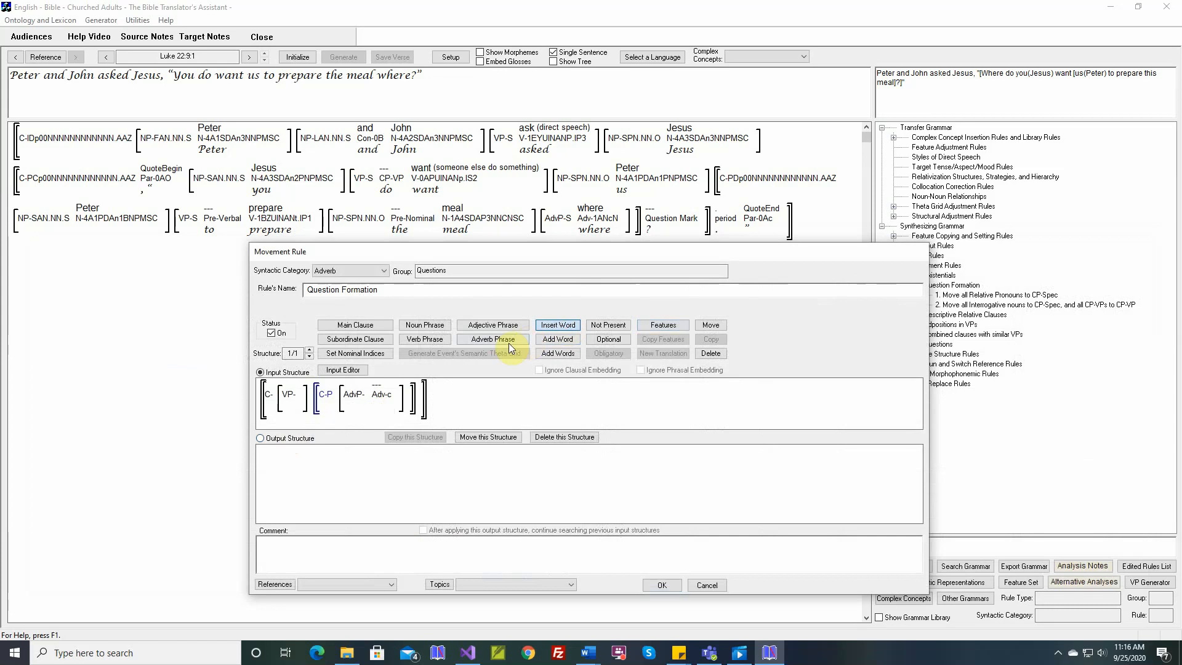
{"action": "left_click", "coordinate": [301, 406]}
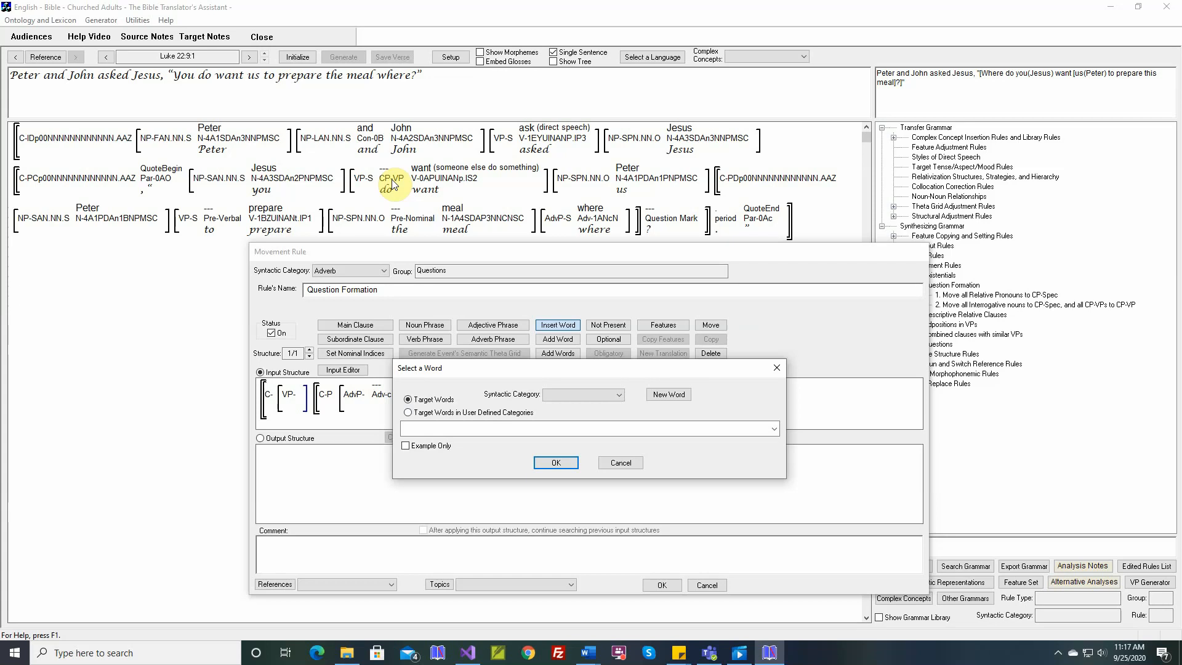
{"action": "left_click", "coordinate": [450, 414]}
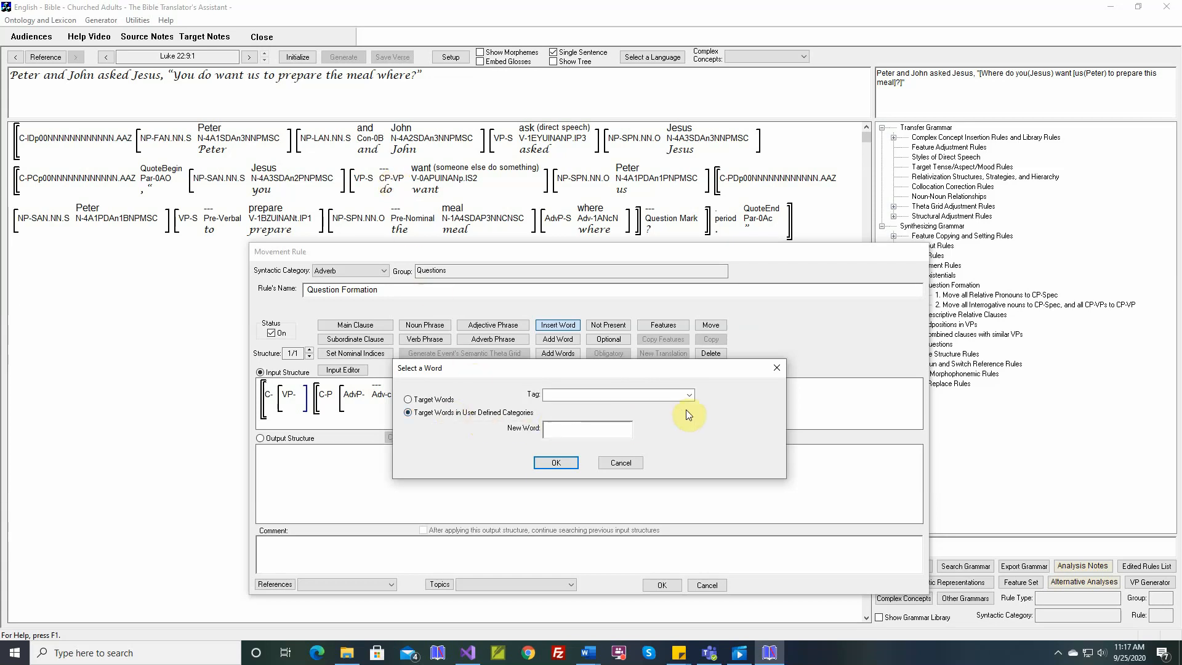
{"action": "left_click", "coordinate": [689, 394]}
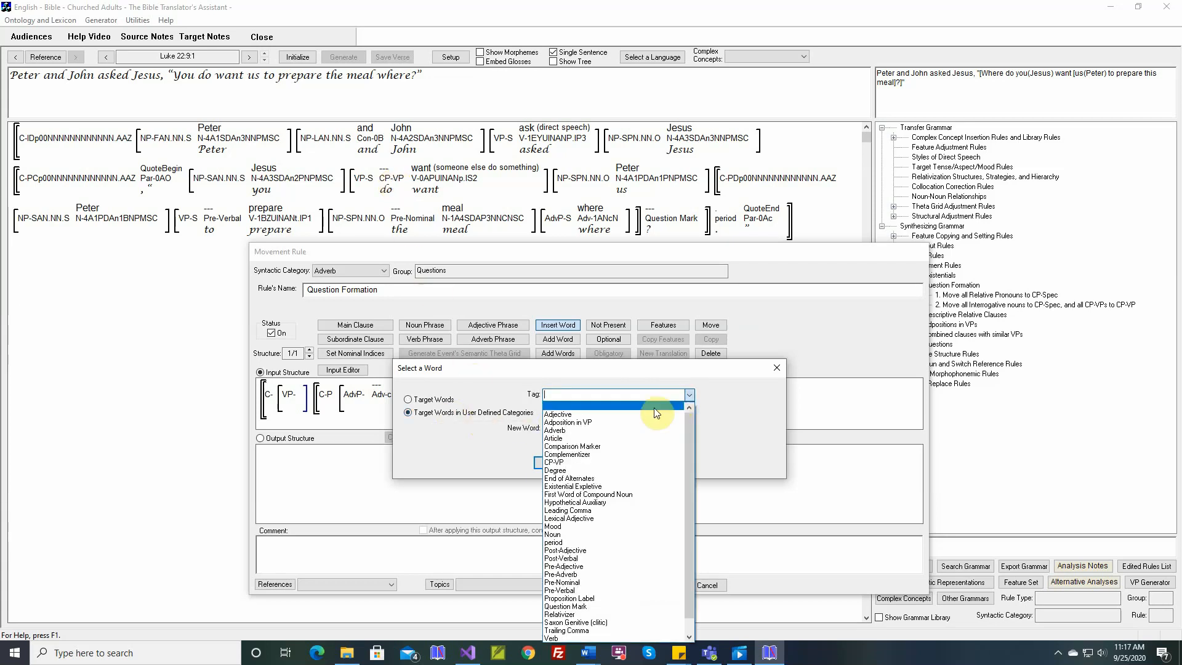
{"action": "left_click", "coordinate": [582, 462]}
{"action": "left_click", "coordinate": [556, 462]}
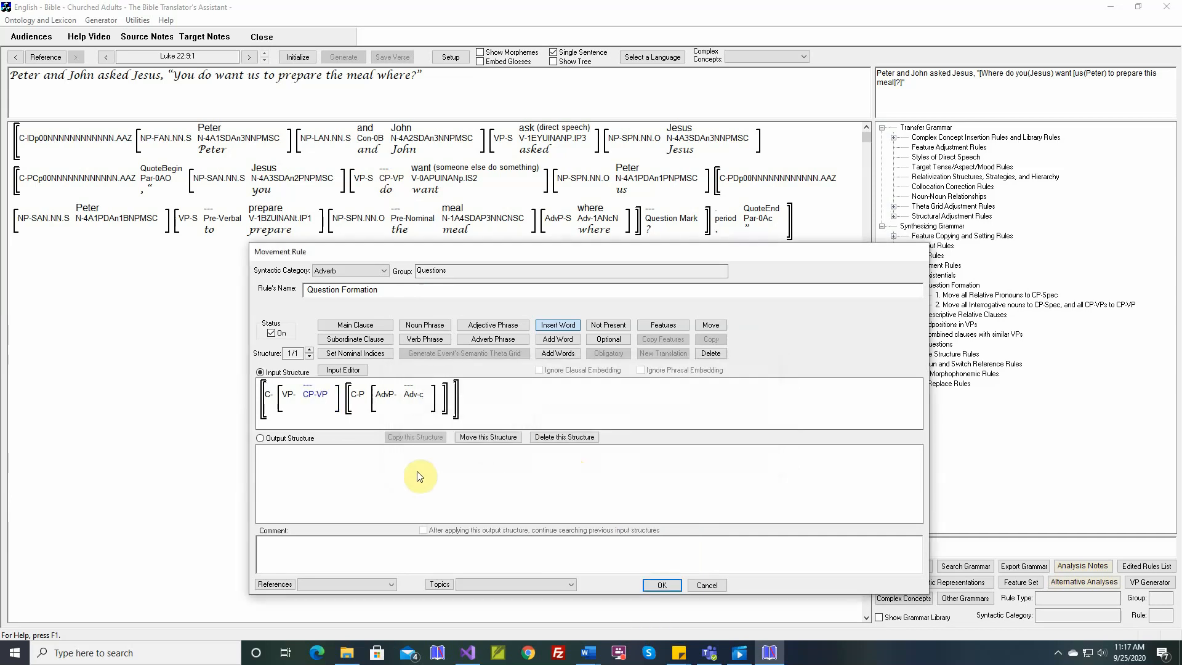
{"action": "left_click", "coordinate": [320, 405]}
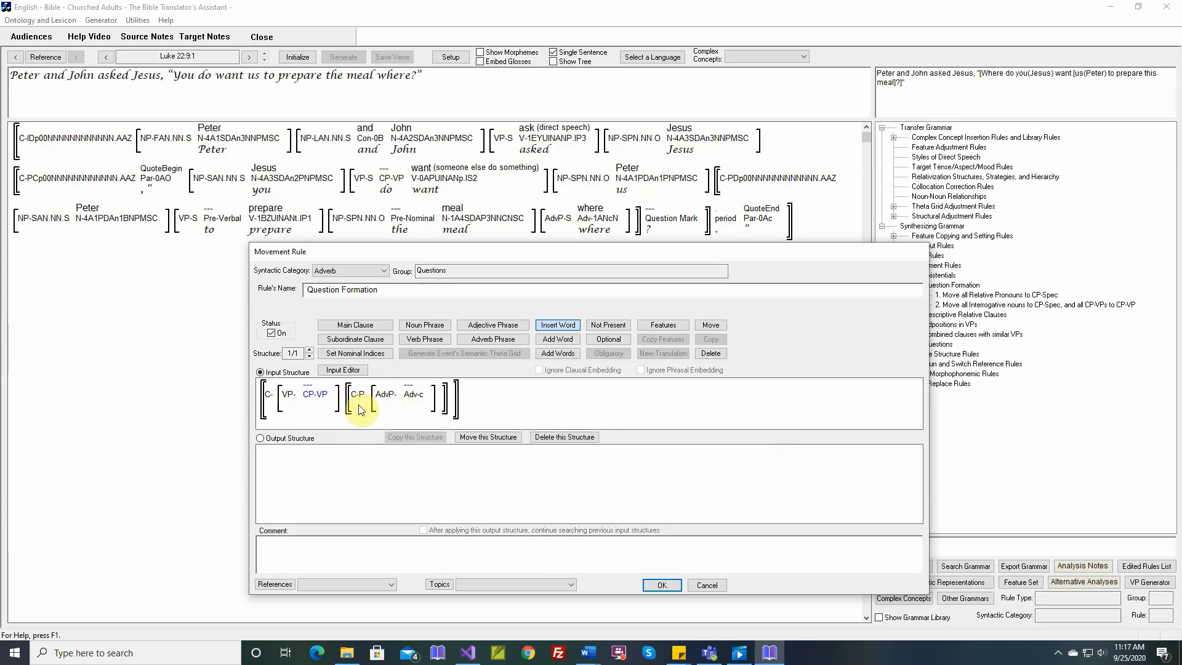
- Create the output structure from the input and insert a noun phrase at the beginning of its main clause
{"action": "left_click", "coordinate": [300, 439]}
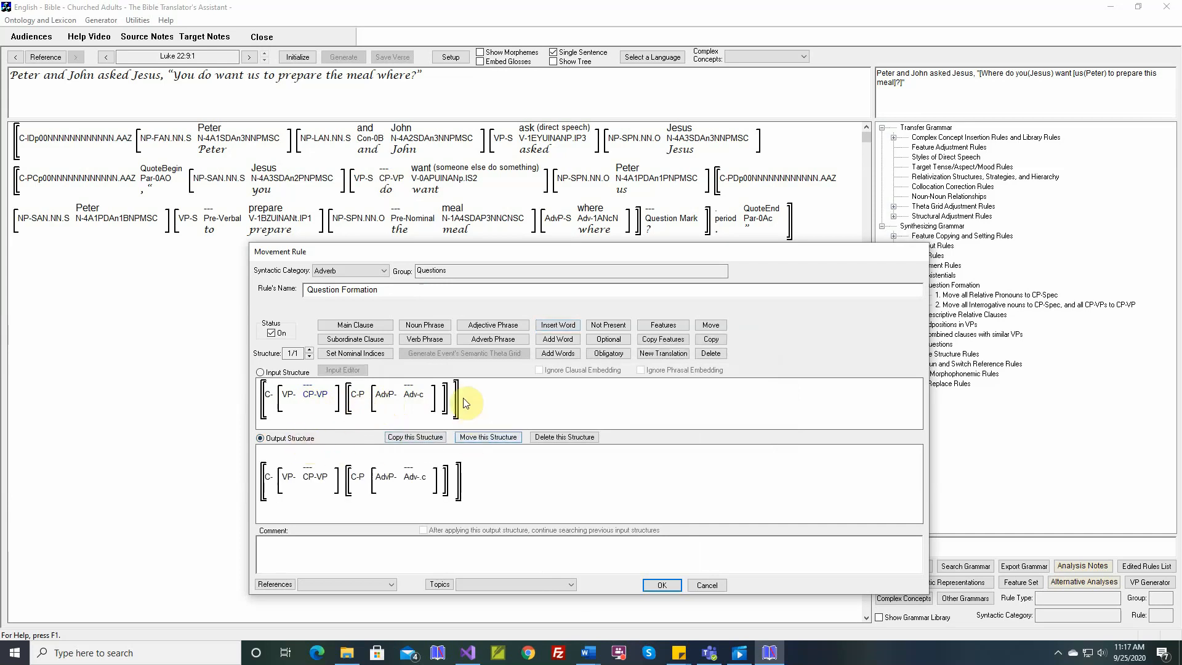
{"action": "left_click", "coordinate": [433, 328]}
{"action": "left_click", "coordinate": [274, 488]}
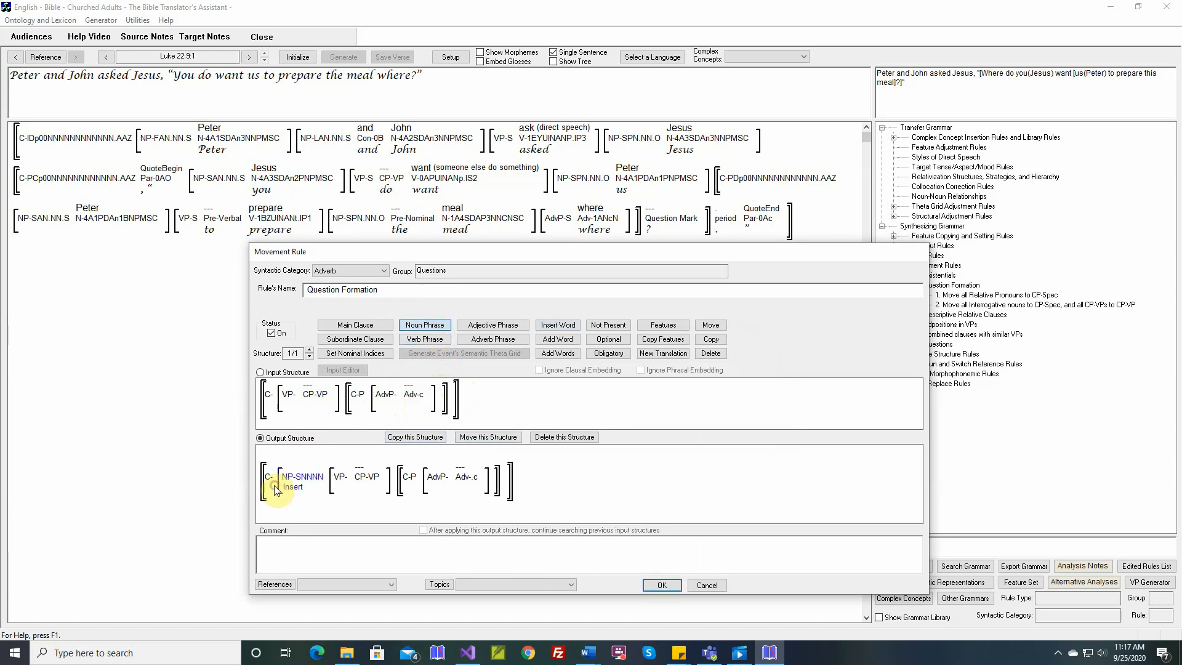
{"action": "left_click", "coordinate": [329, 487]}
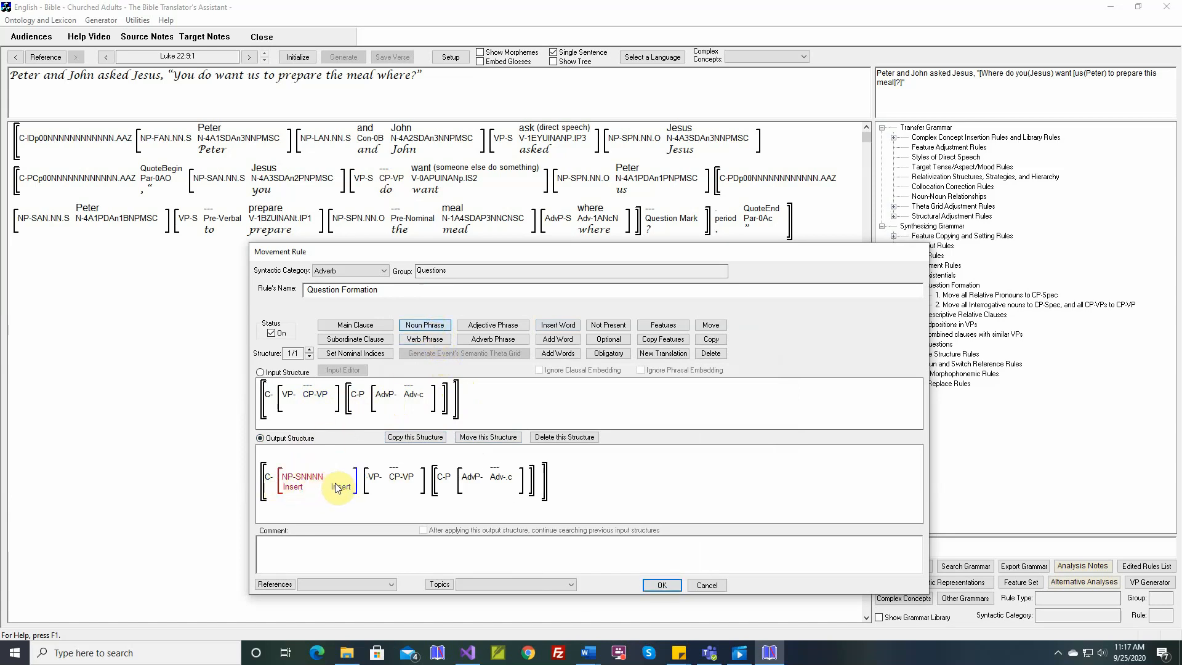
{"action": "left_click", "coordinate": [345, 487]}
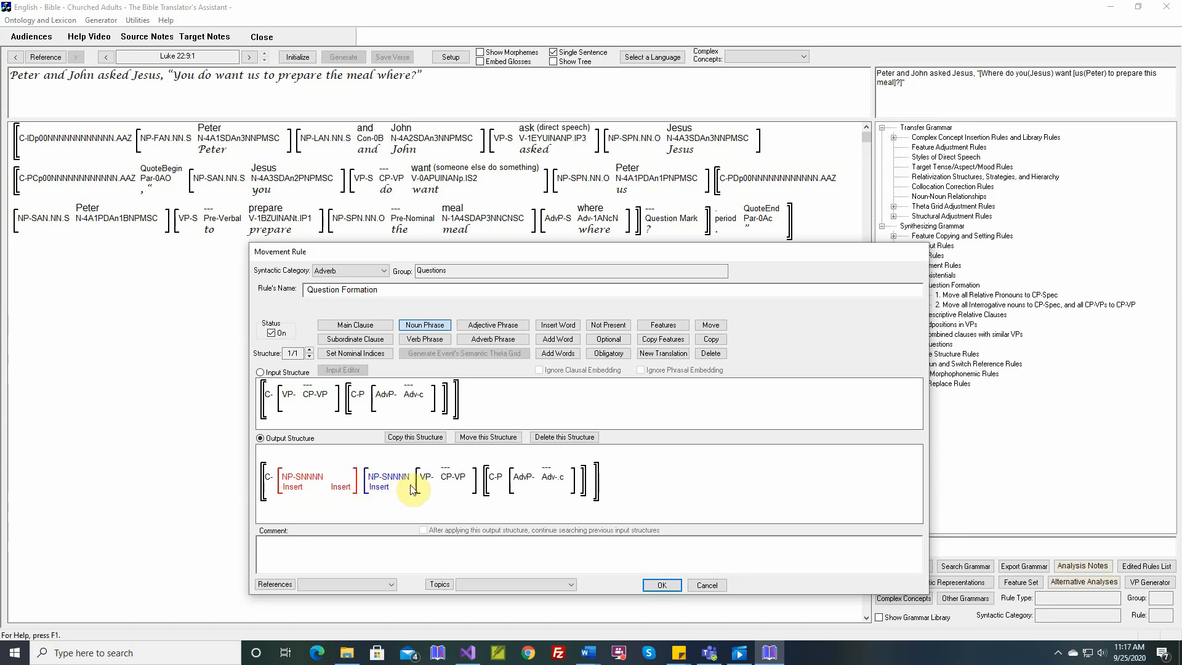
{"action": "left_click", "coordinate": [412, 488]}
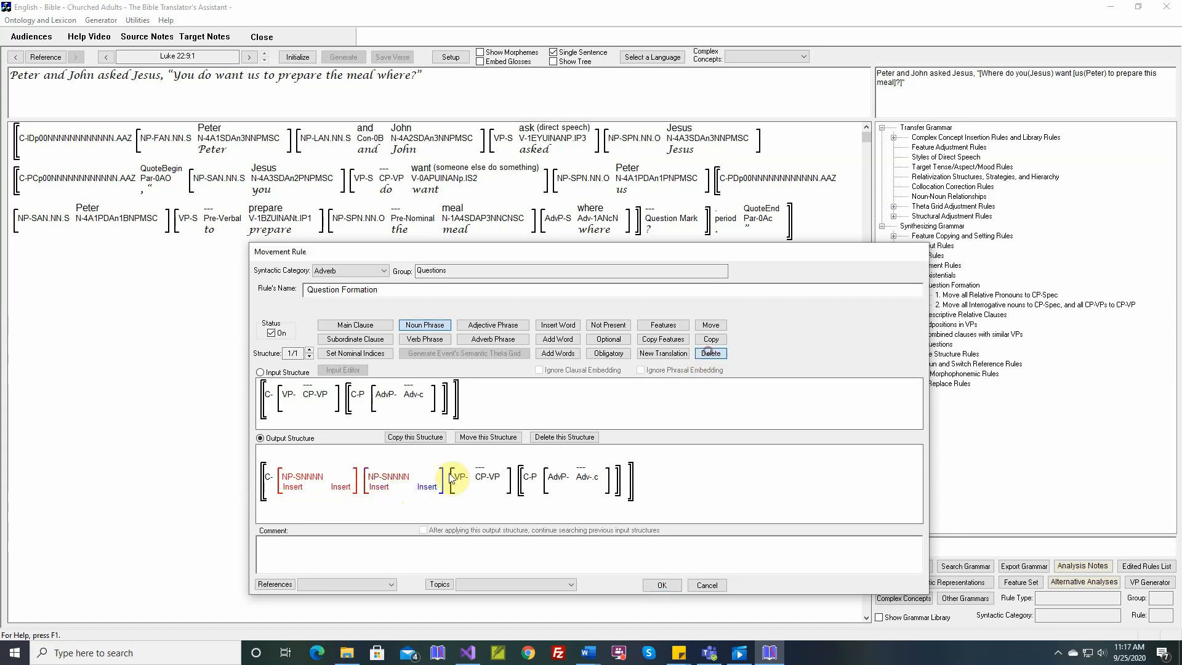
{"action": "left_click", "coordinate": [377, 486]}
{"action": "left_click", "coordinate": [374, 488]}
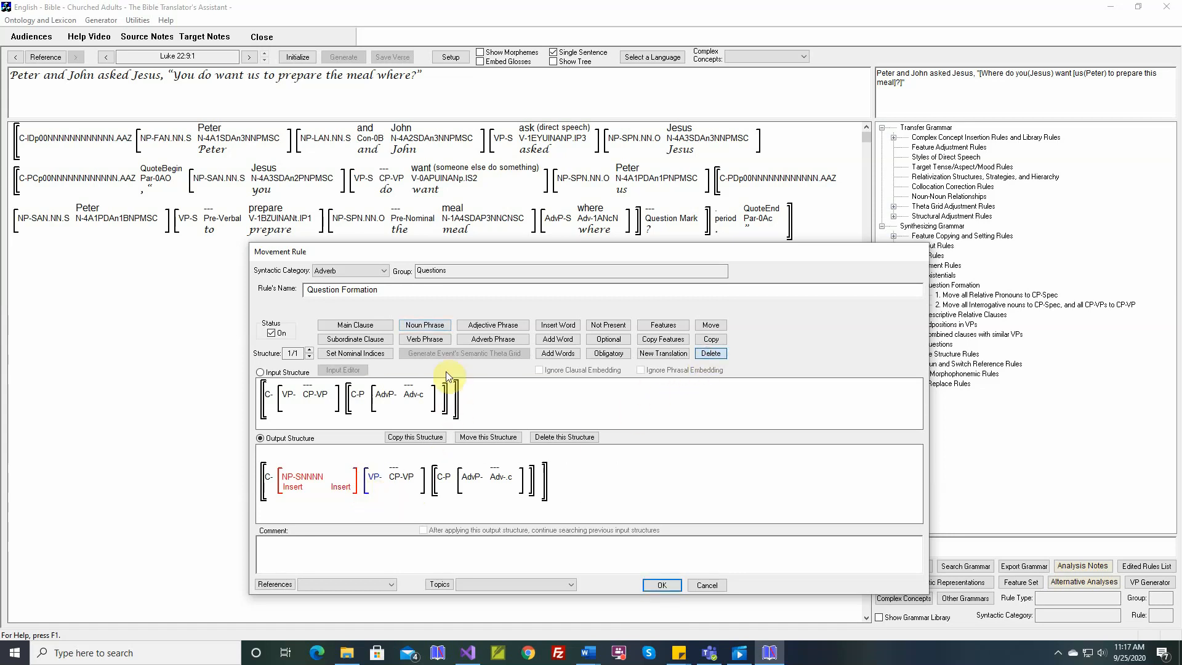
- Insert a new verb phrase in the output structure directly after the inserted noun phrase
{"action": "left_click", "coordinate": [425, 338]}
{"action": "left_click", "coordinate": [363, 488]}
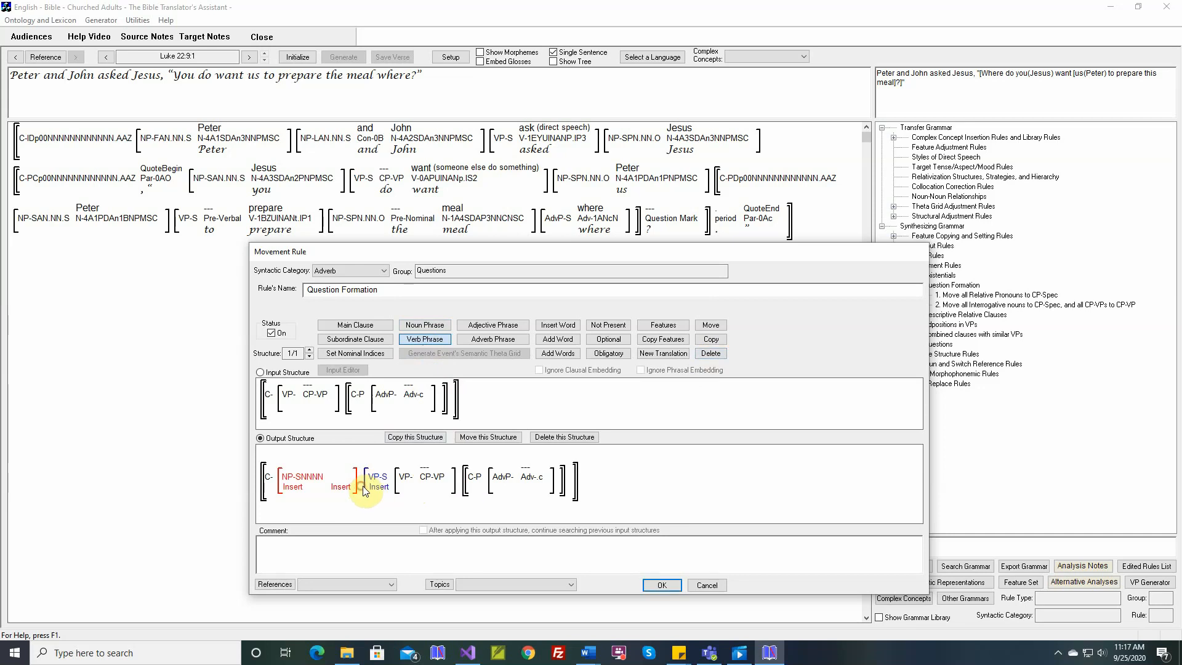
{"action": "left_click", "coordinate": [366, 489]}
- Set the inserted noun phrase's Positioning Info feature to CP-Spec
{"action": "left_click", "coordinate": [651, 330]}
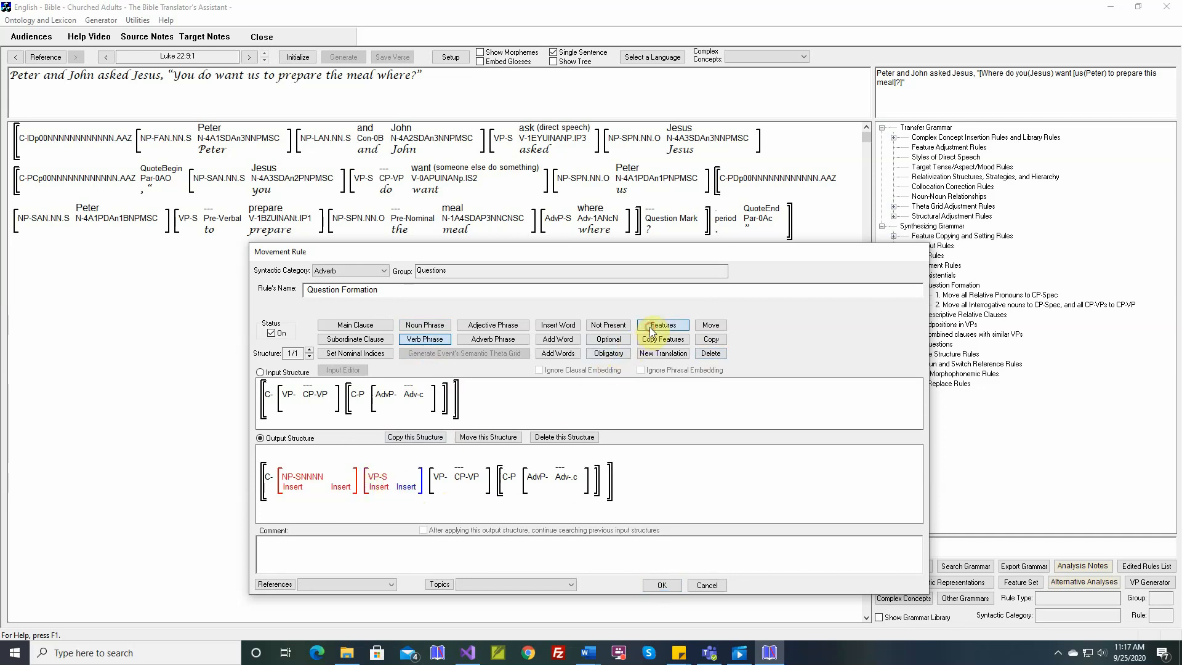
{"action": "left_click", "coordinate": [311, 483]}
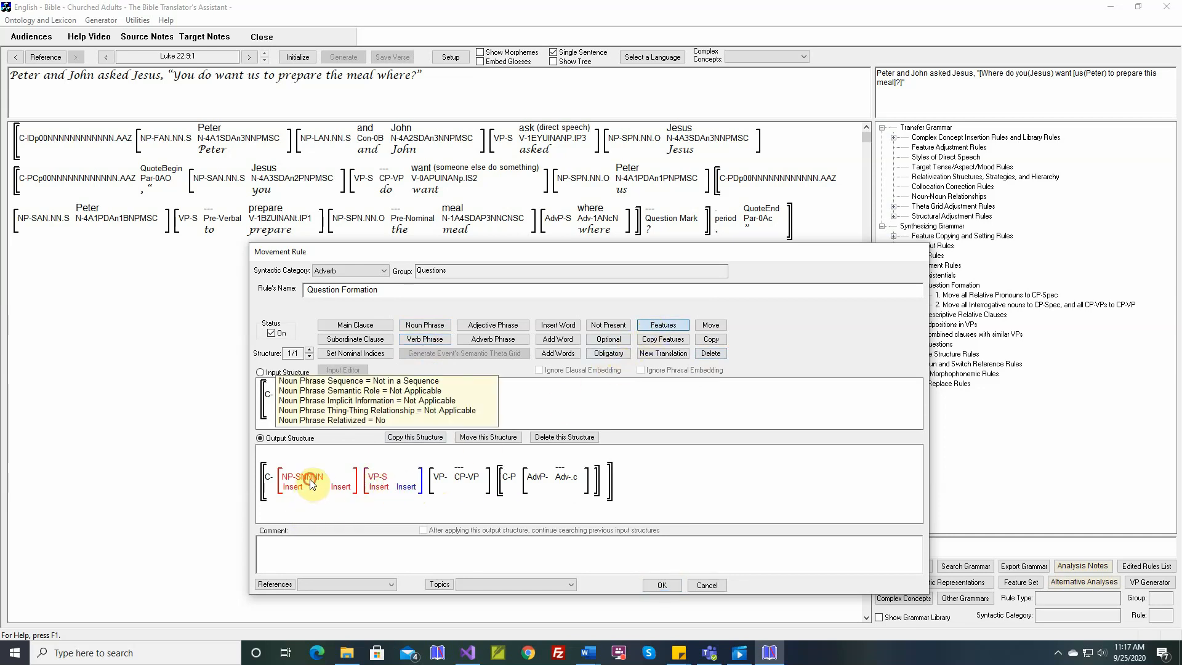
{"action": "left_click", "coordinate": [309, 479]}
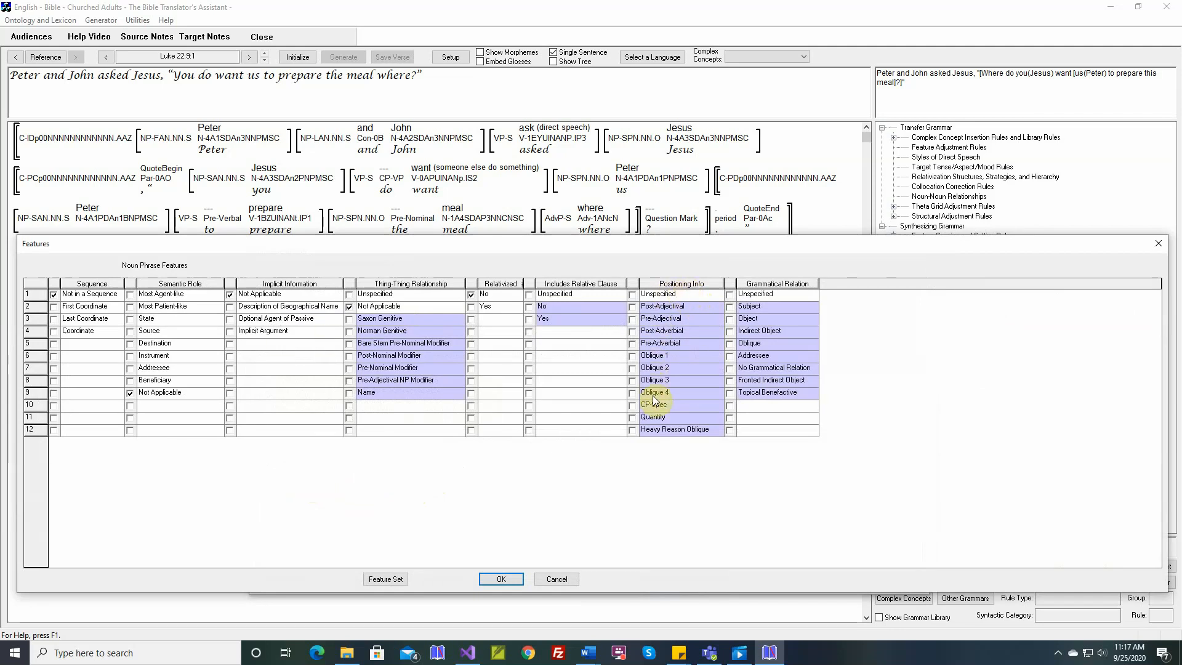
{"action": "left_click", "coordinate": [633, 405]}
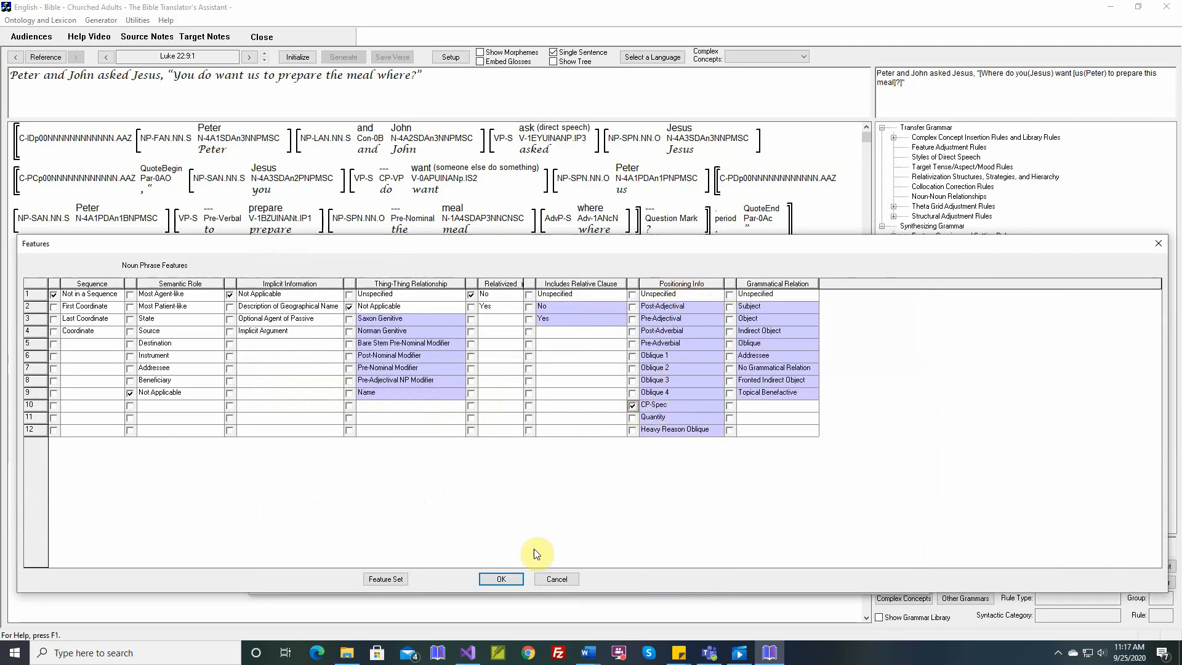
{"action": "left_click", "coordinate": [511, 578]}
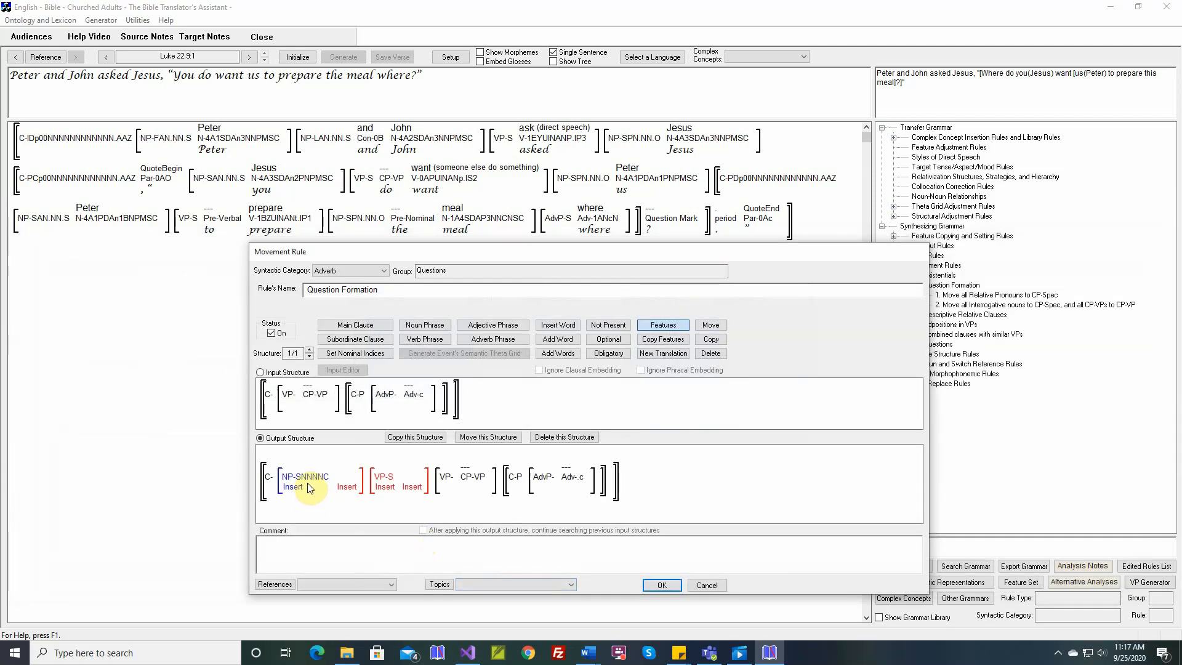
{"action": "mouse_move", "coordinate": [320, 483]}
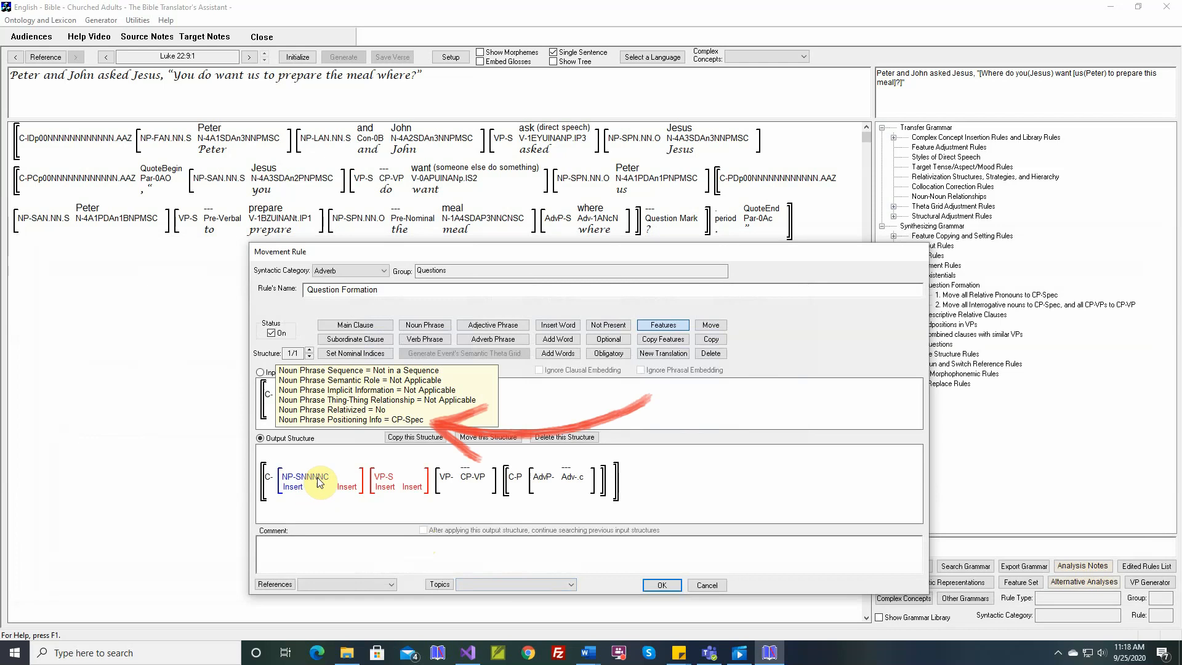
- Set the inserted verb phrase's Sequence feature to CP
{"action": "double_click", "coordinate": [385, 481]}
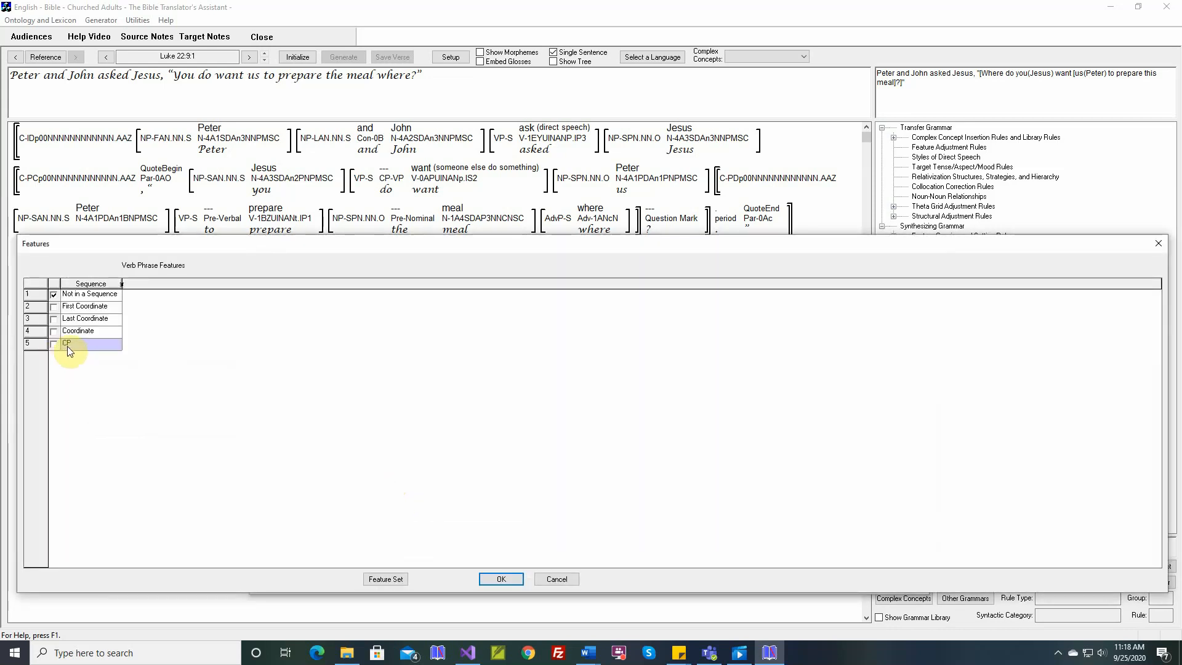
{"action": "left_click", "coordinate": [54, 344]}
{"action": "left_click", "coordinate": [492, 580]}
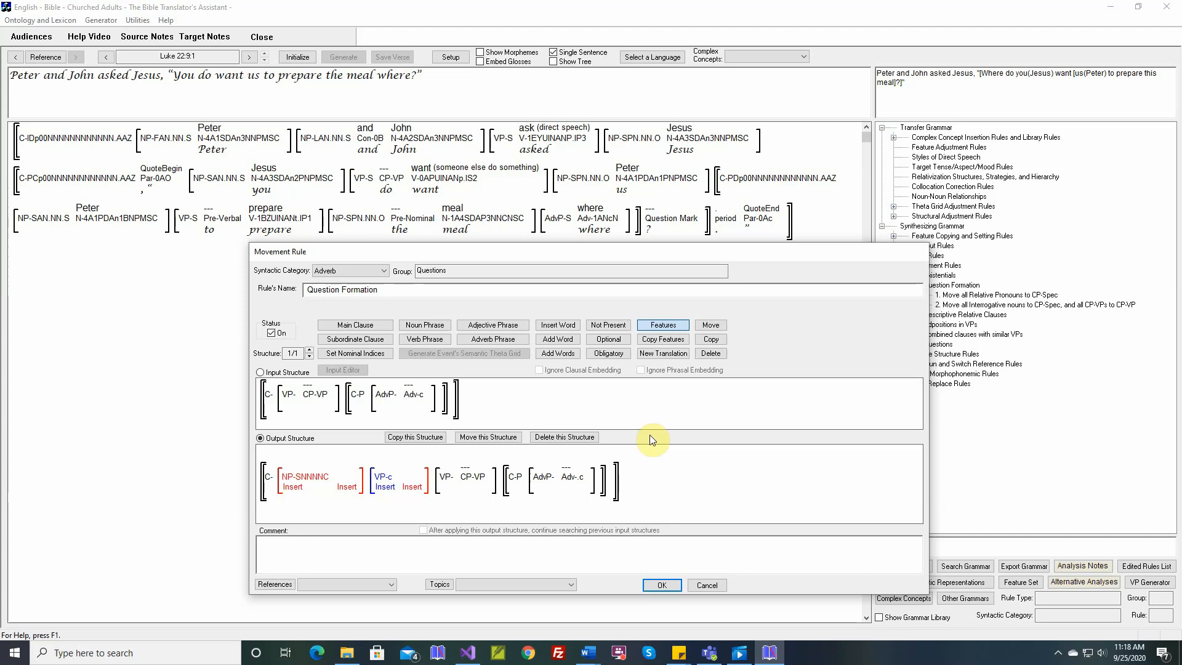
- Move the output's adverb phrase into the inserted noun phrase and the CP-VP word into the inserted verb phrase
{"action": "left_click", "coordinate": [711, 325]}
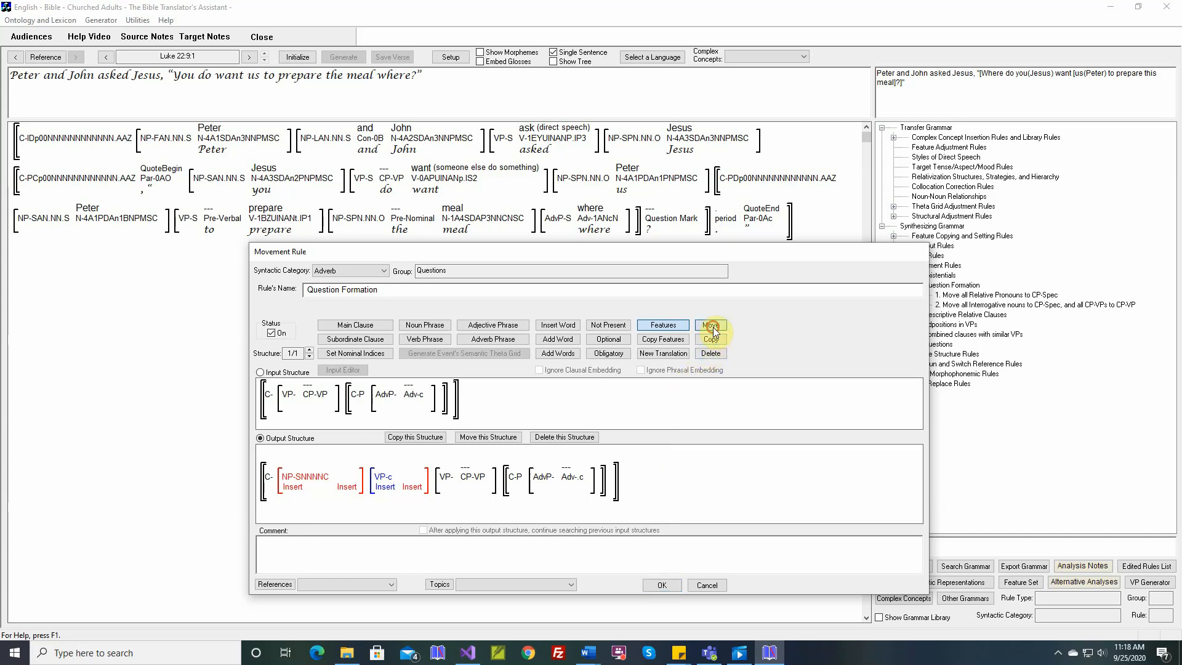
{"action": "mouse_move", "coordinate": [571, 482]}
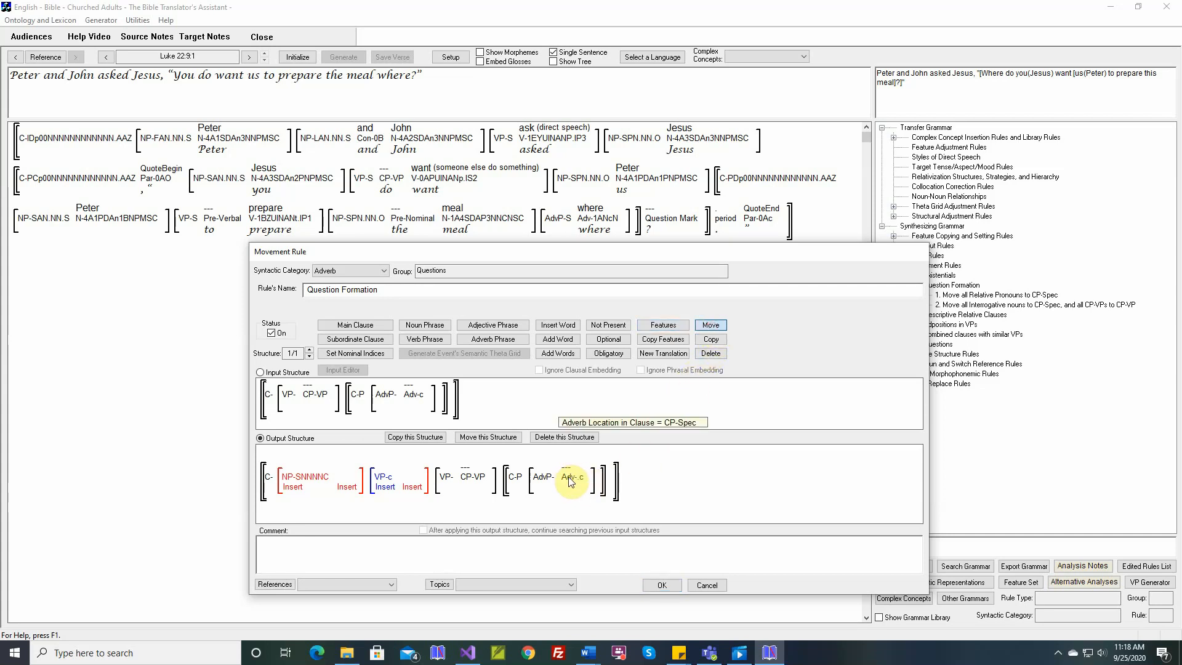
{"action": "left_click", "coordinate": [534, 490]}
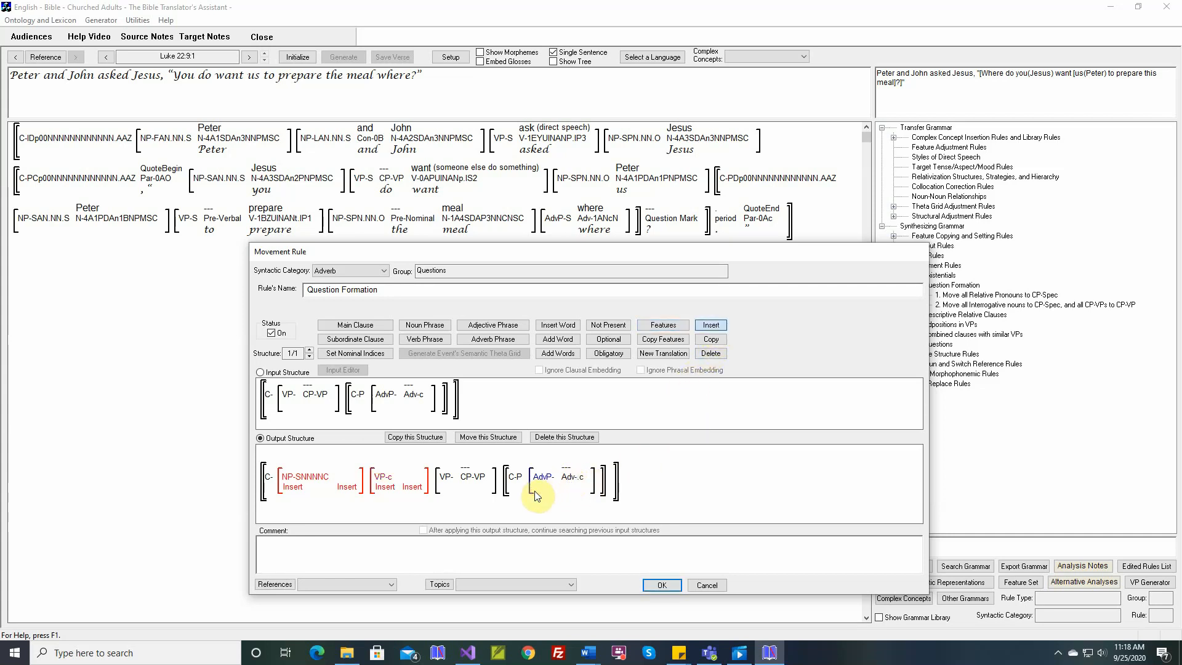
{"action": "left_click", "coordinate": [289, 486]}
{"action": "mouse_move", "coordinate": [304, 484]}
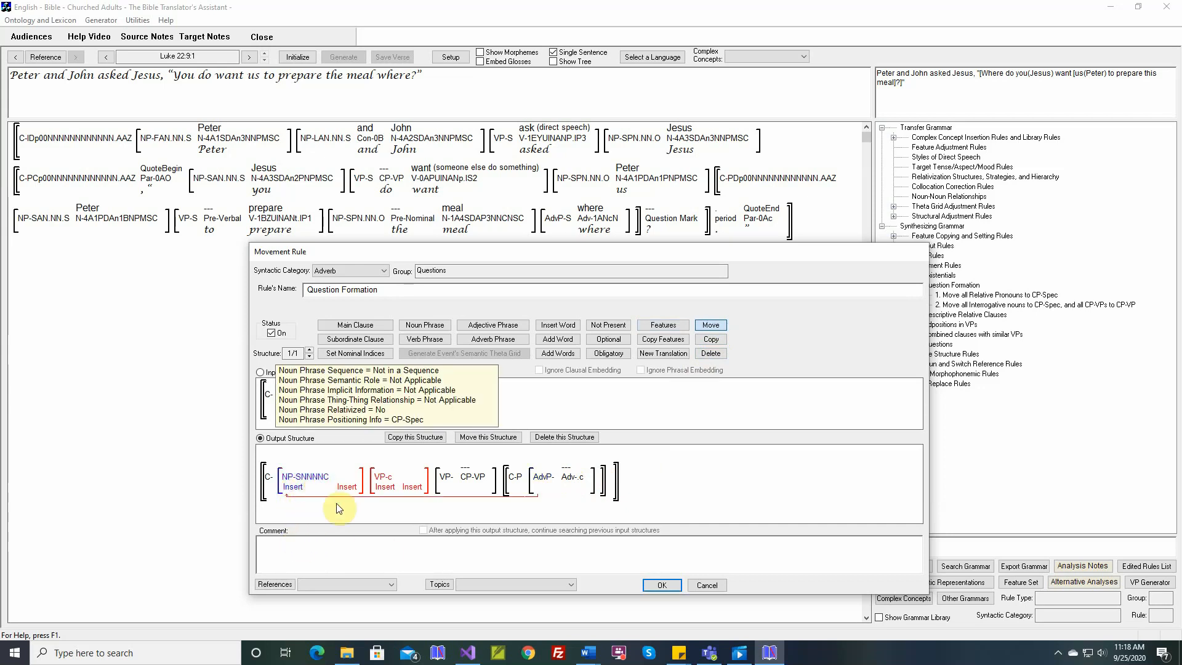
{"action": "left_click", "coordinate": [475, 485]}
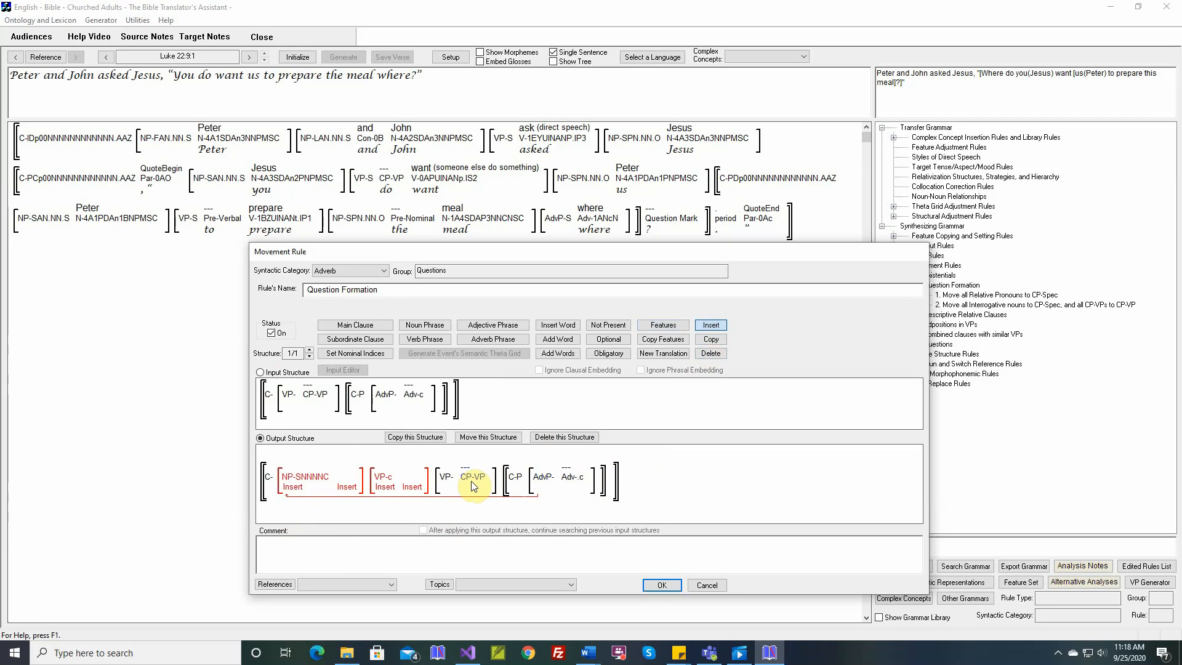
{"action": "left_click", "coordinate": [382, 511]}
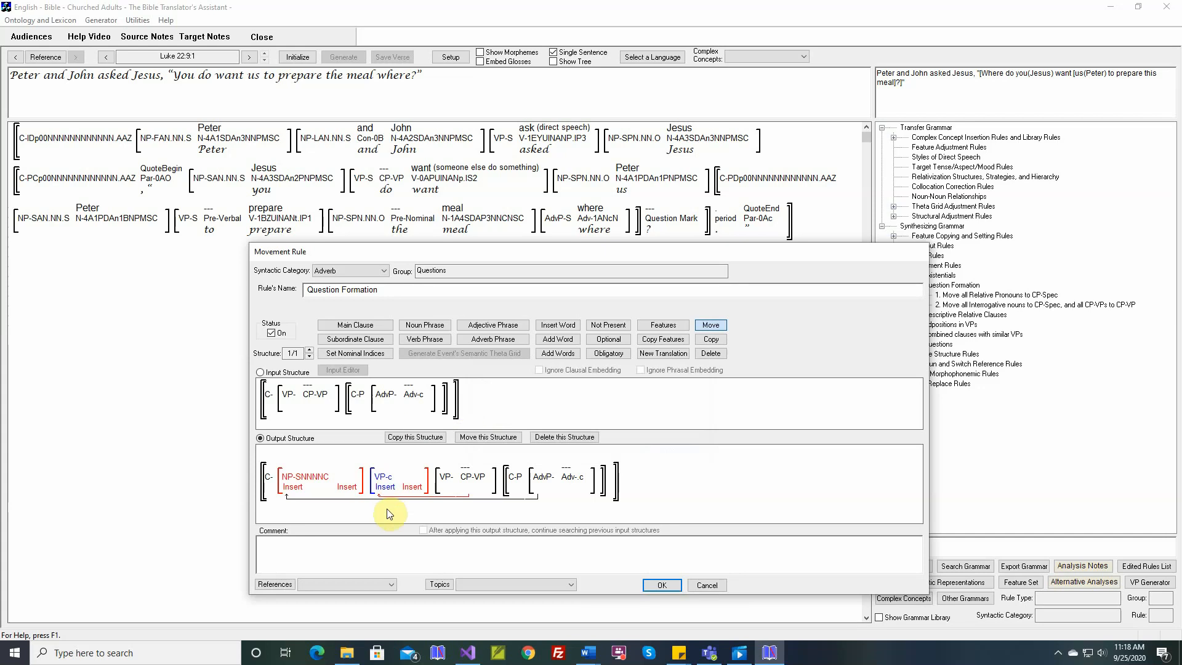
- Add a comment to the rule with the current reference, Luke 22:9:1, followed by "Where do you want us to prepare the meal?"
{"action": "right_click", "coordinate": [405, 540]}
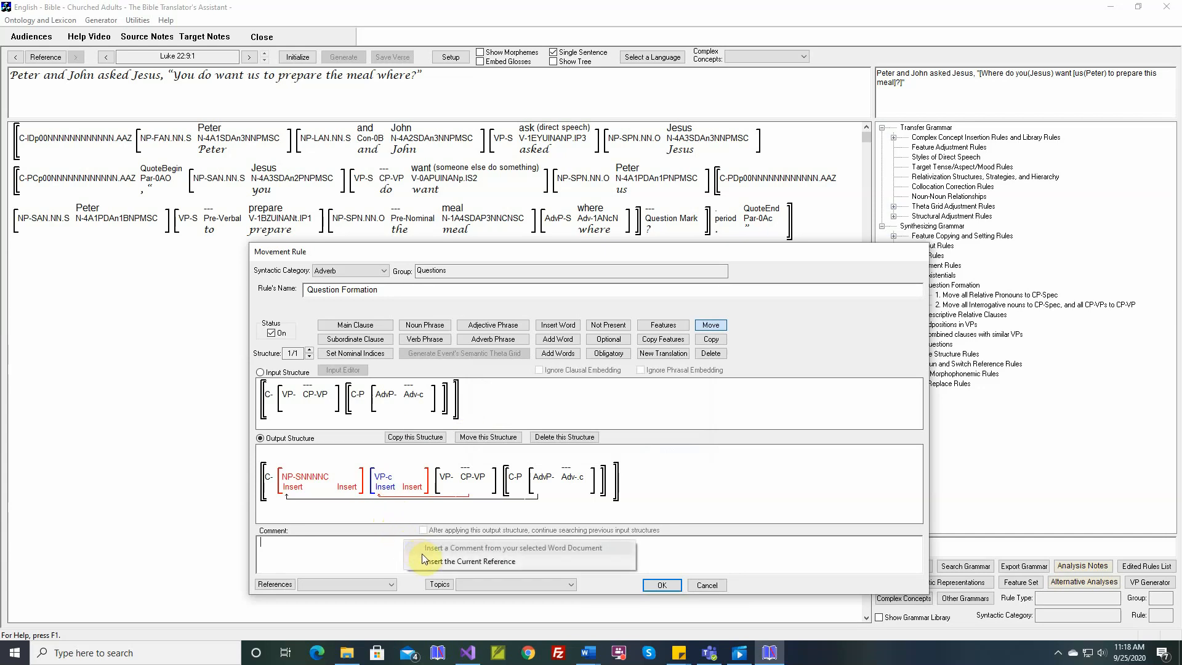
{"action": "left_click", "coordinate": [425, 558]}
{"action": "left_click", "coordinate": [430, 559]}
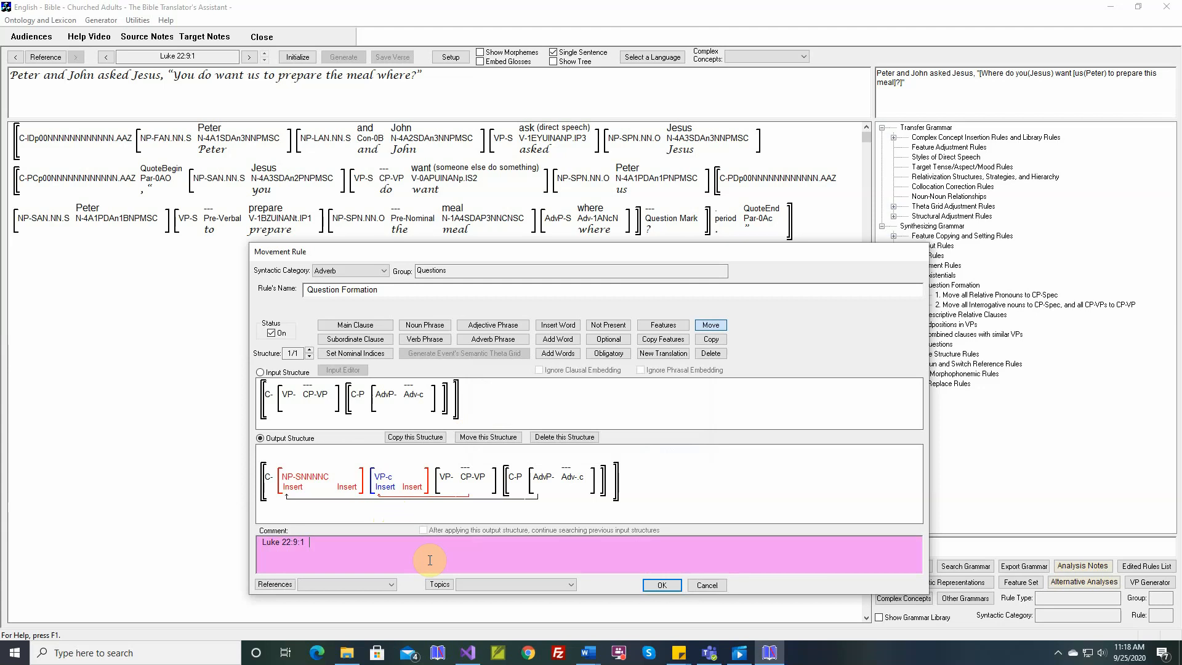
{"action": "type", "text": "Where do you want us to preaper"}
{"action": "key", "text": "BackSpace"}
{"action": "key", "text": "BackSpace"}
{"action": "type", "text": "pare the meal?"}
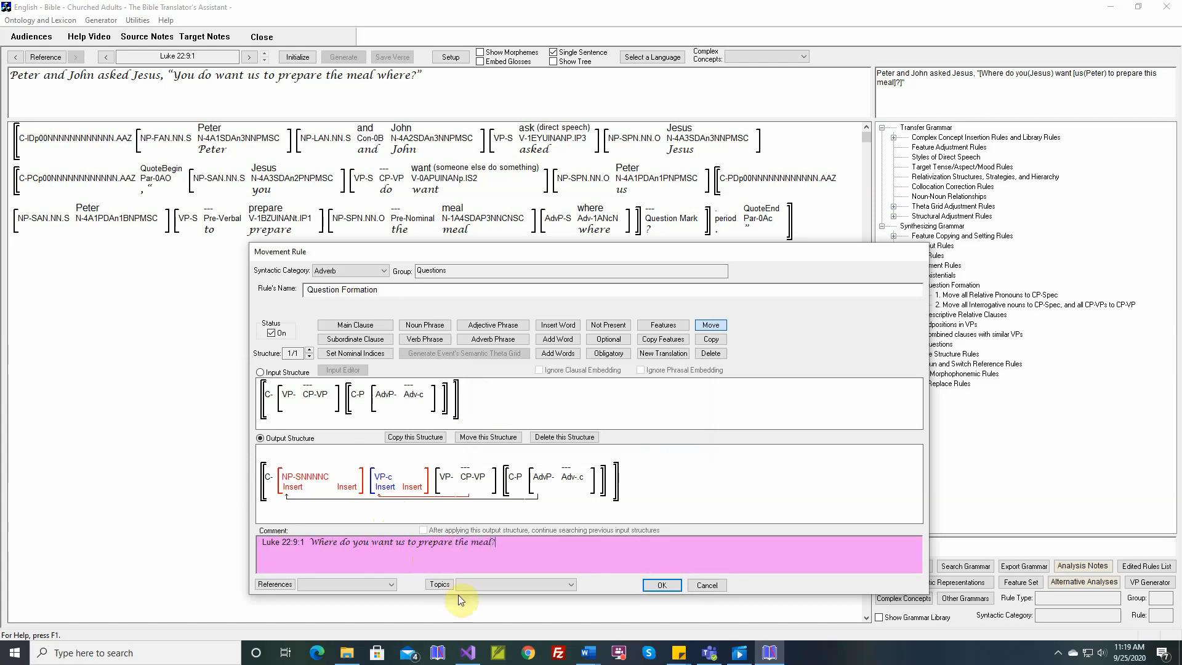
- Save the Question Formation movement rule and regenerate Luke 22:9:1 from its initial state
{"action": "left_click", "coordinate": [660, 585]}
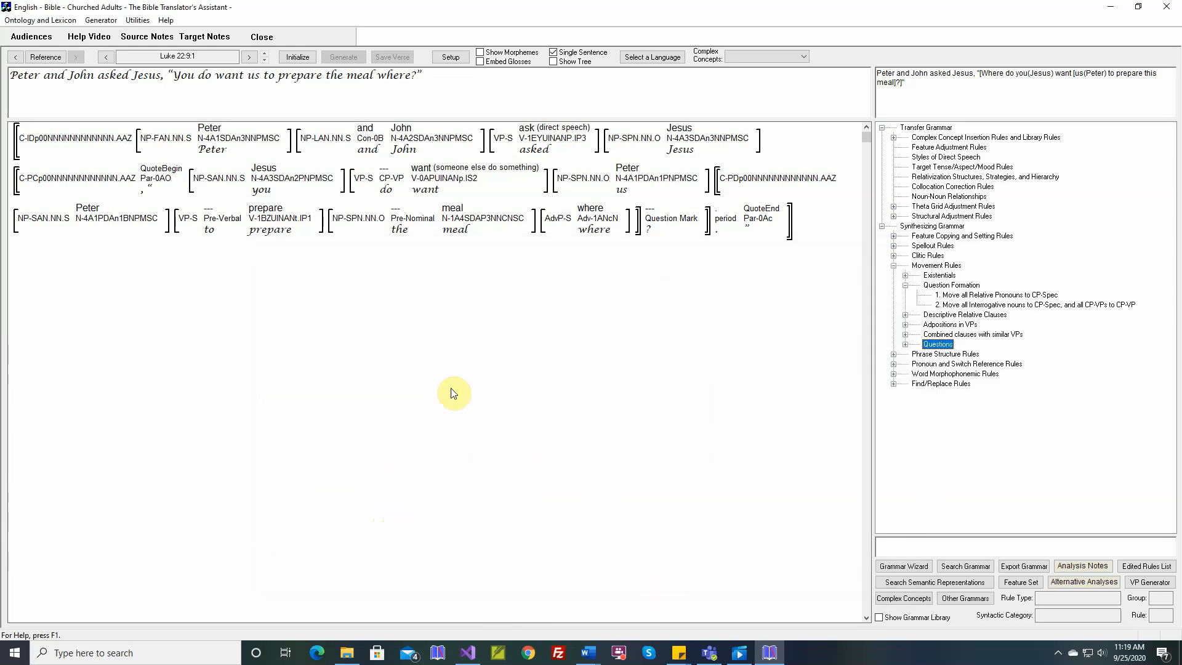
{"action": "left_click", "coordinate": [298, 56]}
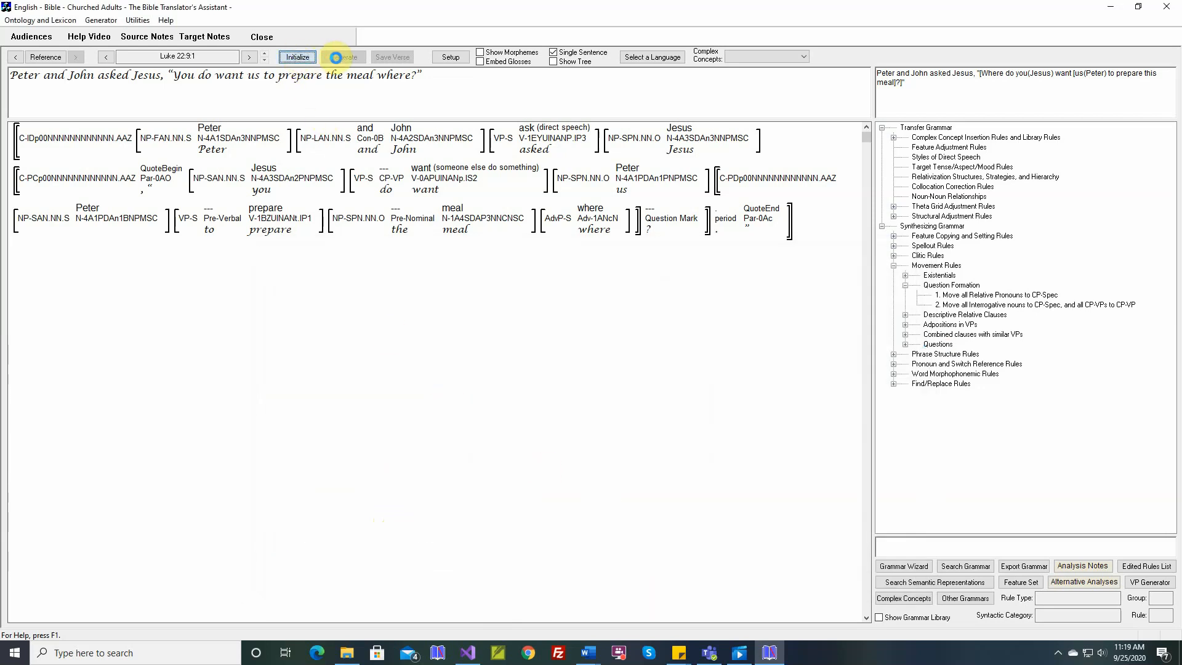
{"action": "left_click", "coordinate": [336, 57]}
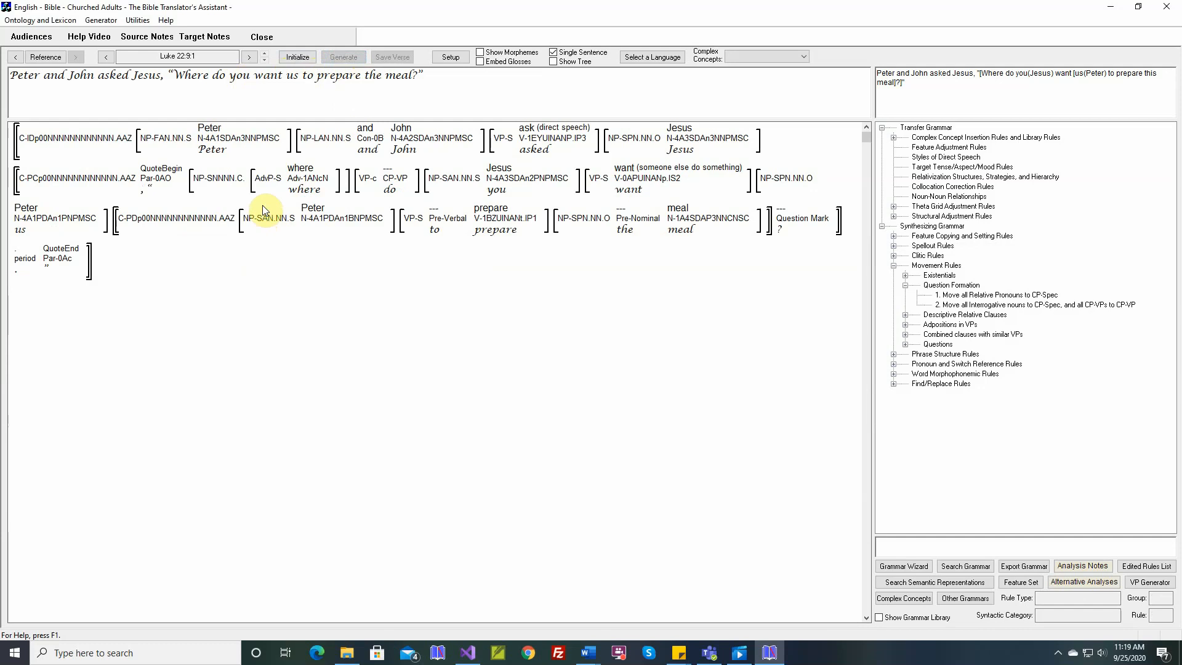
- Examine which rules moved or inserted the adverb phrase, noun phrase and verb phrase at the start of the generated question
{"action": "mouse_move", "coordinate": [259, 187]}
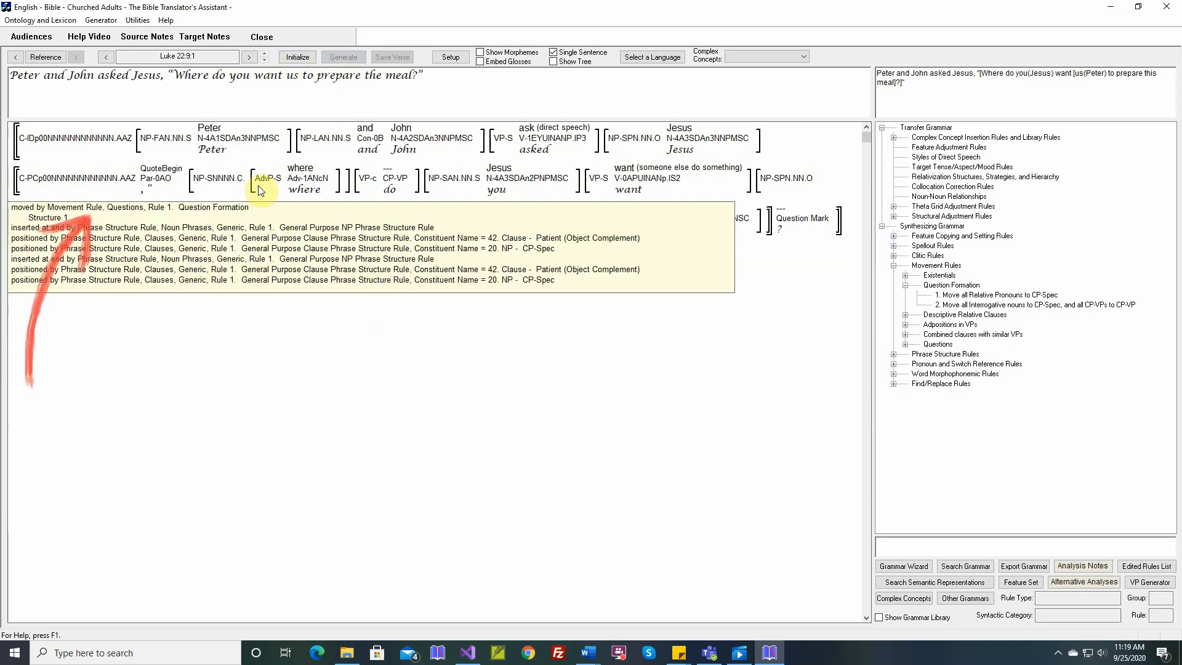
{"action": "mouse_move", "coordinate": [206, 189]}
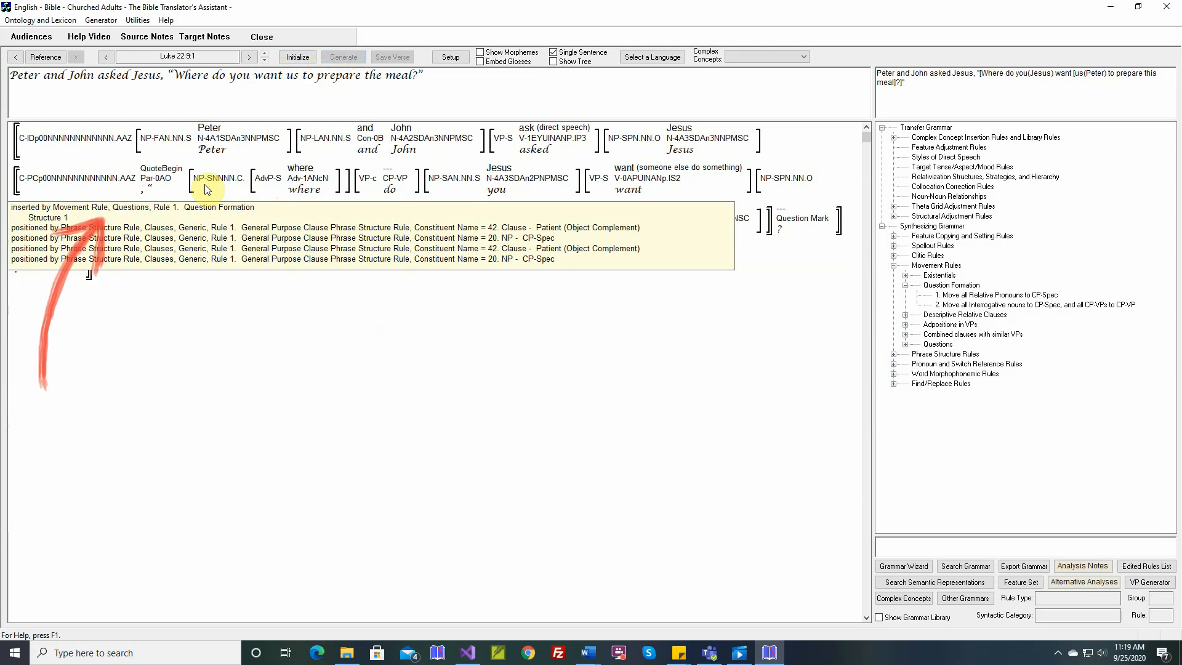
{"action": "mouse_move", "coordinate": [365, 191]}
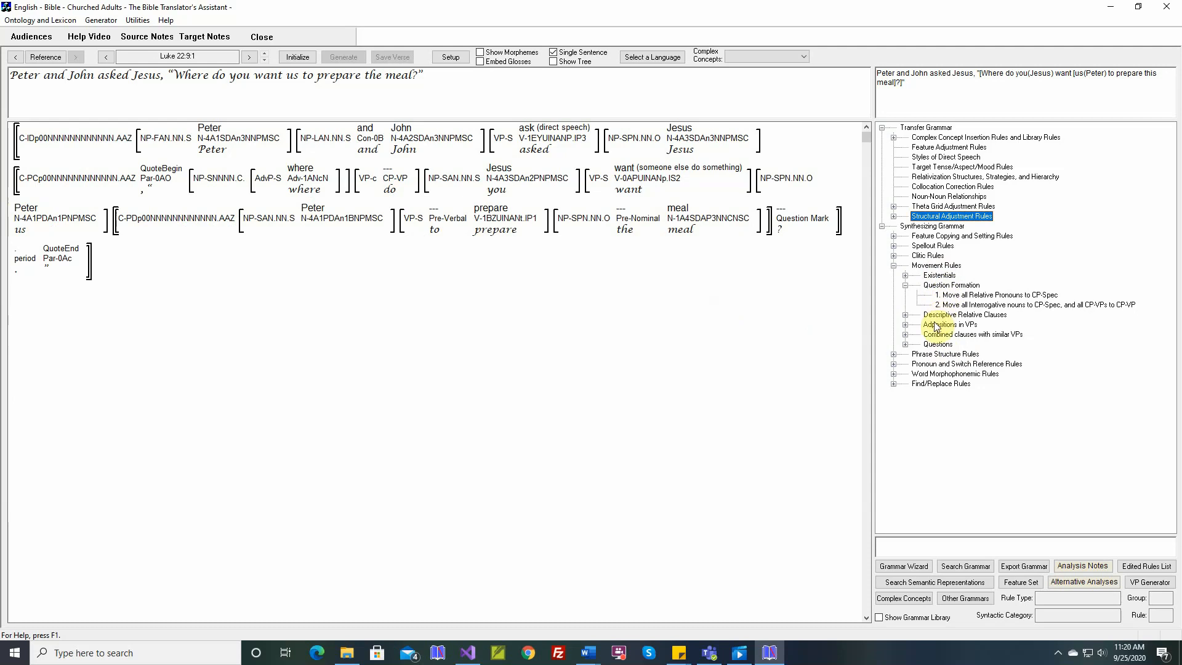
{"action": "left_click", "coordinate": [940, 277]}
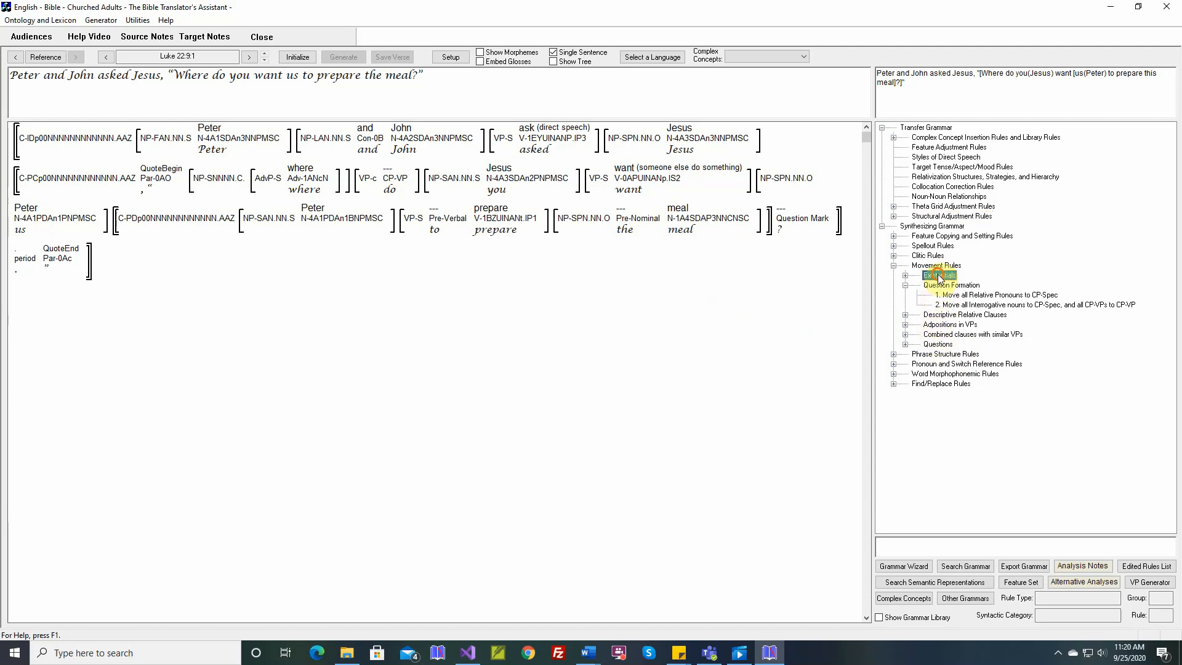